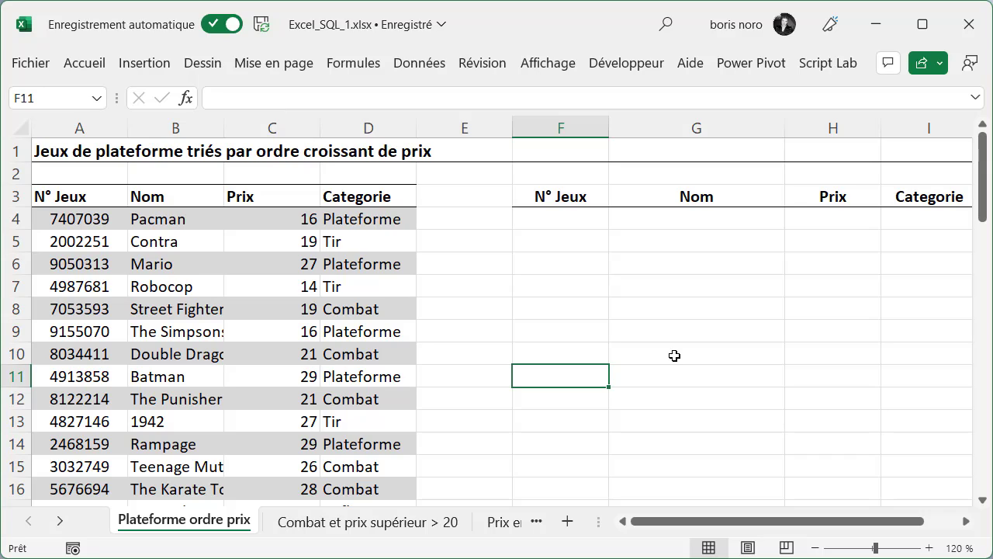
Step: Enter =FILTRE(T_JEUX;T_JEUX[Categorie] = "Plateforme") in F4 to list only platform games
{"action": "left_click", "coordinate": [572, 222]}
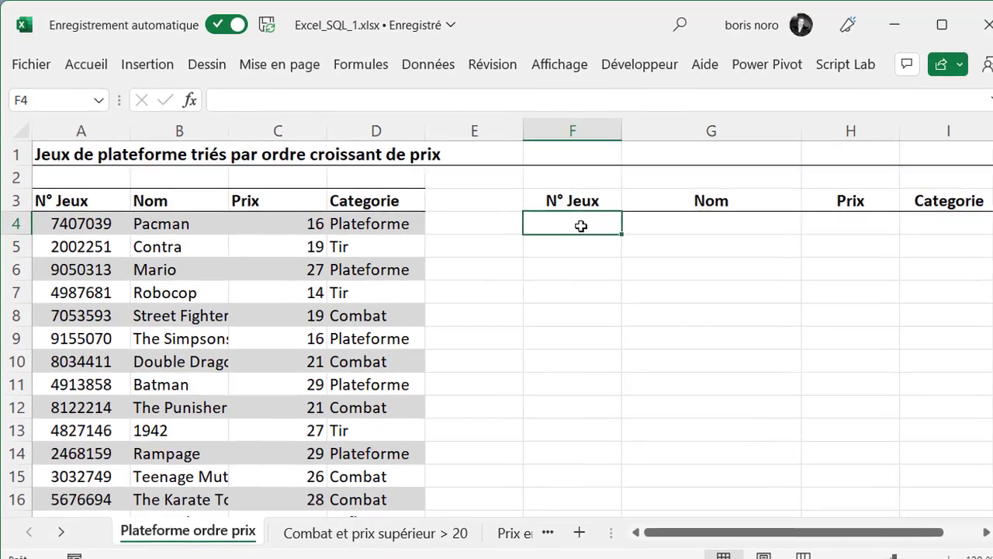
{"action": "type", "text": "=FILTRE("}
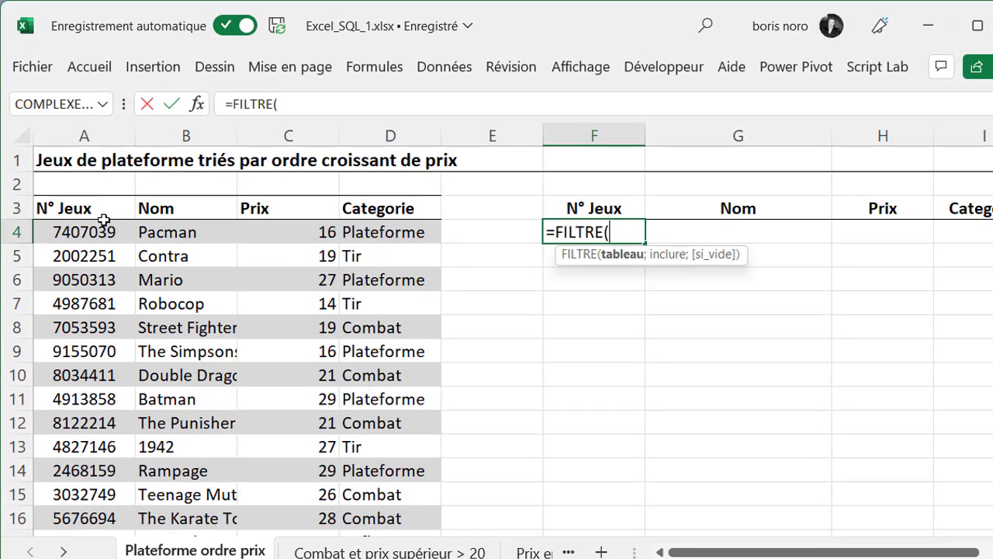
{"action": "mouse_move", "coordinate": [83, 229]}
{"action": "left_mouse_down"}
{"action": "mouse_move", "coordinate": [353, 496]}
{"action": "mouse_move", "coordinate": [398, 492]}
{"action": "left_mouse_up"}
{"action": "type", "text": ";"}
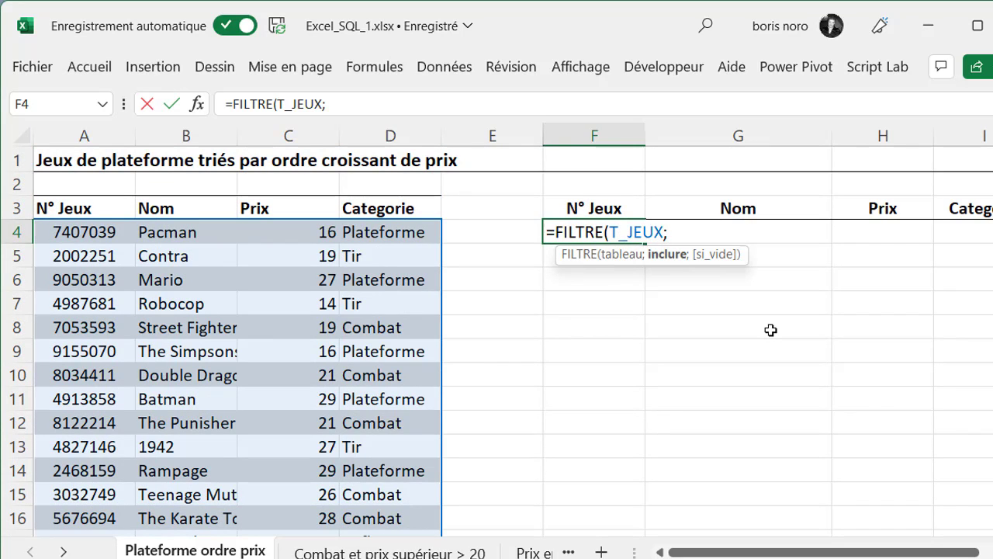
{"action": "type", "text": "T"}
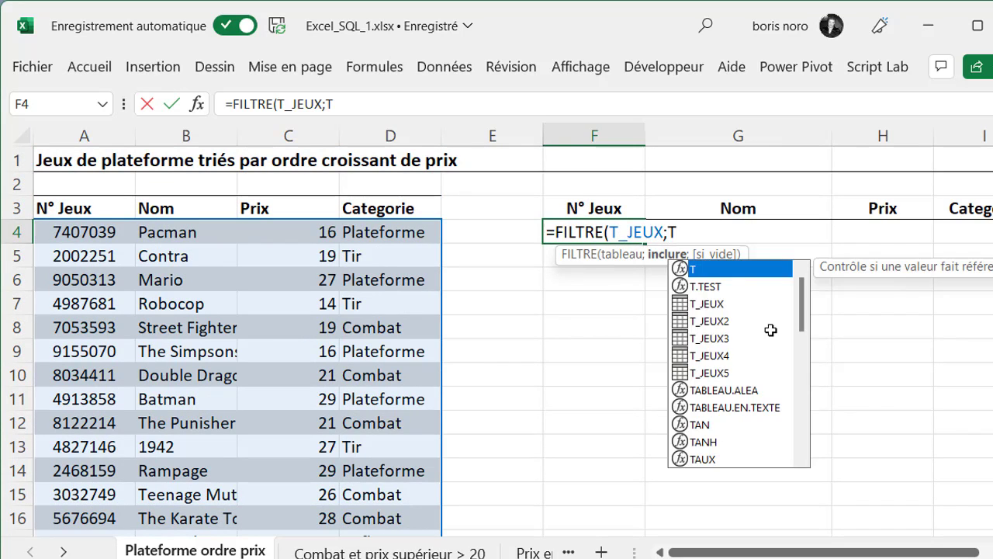
{"action": "key", "text": "Down"}
{"action": "key", "text": "Down"}
{"action": "key", "text": "Tab"}
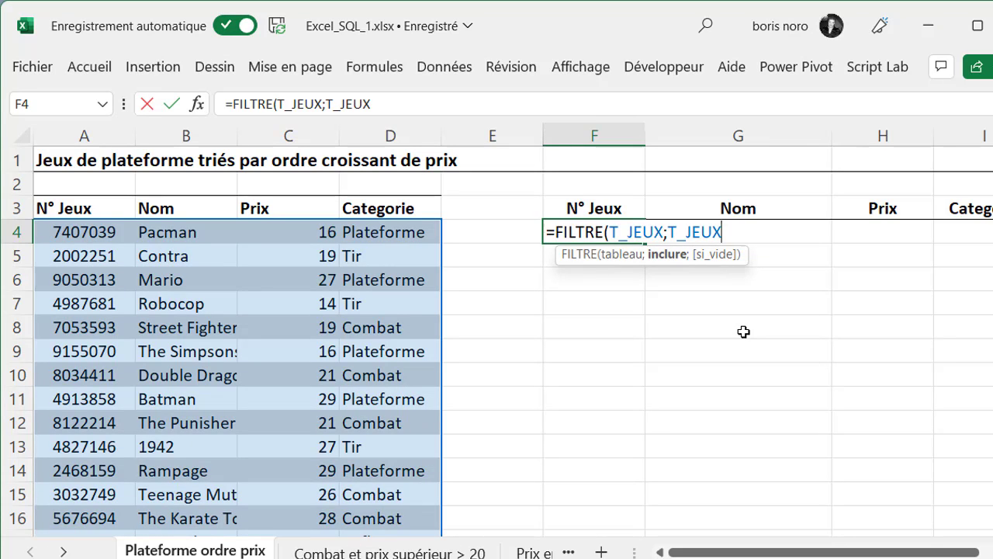
{"action": "type", "text": "["}
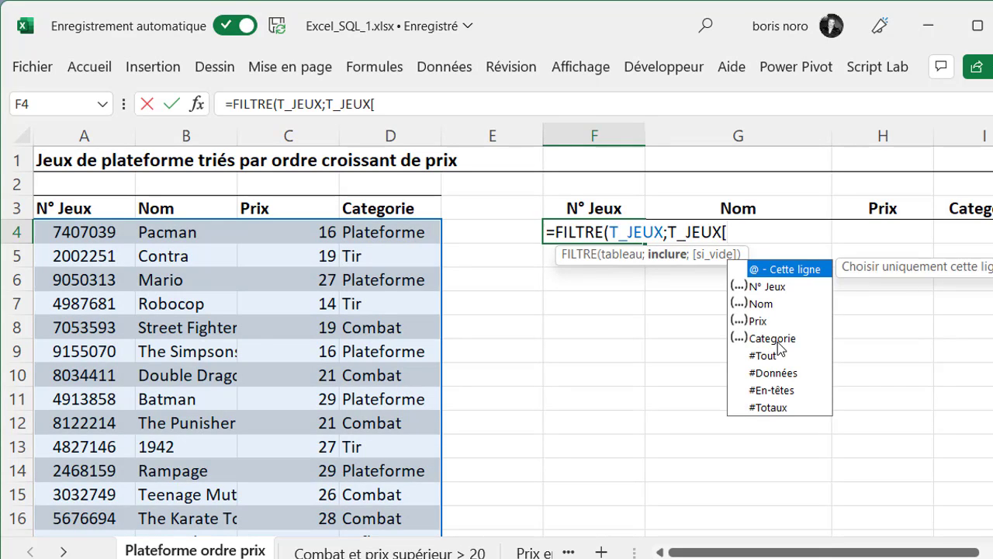
{"action": "double_click", "coordinate": [776, 339]}
{"action": "type", "text": "]"}
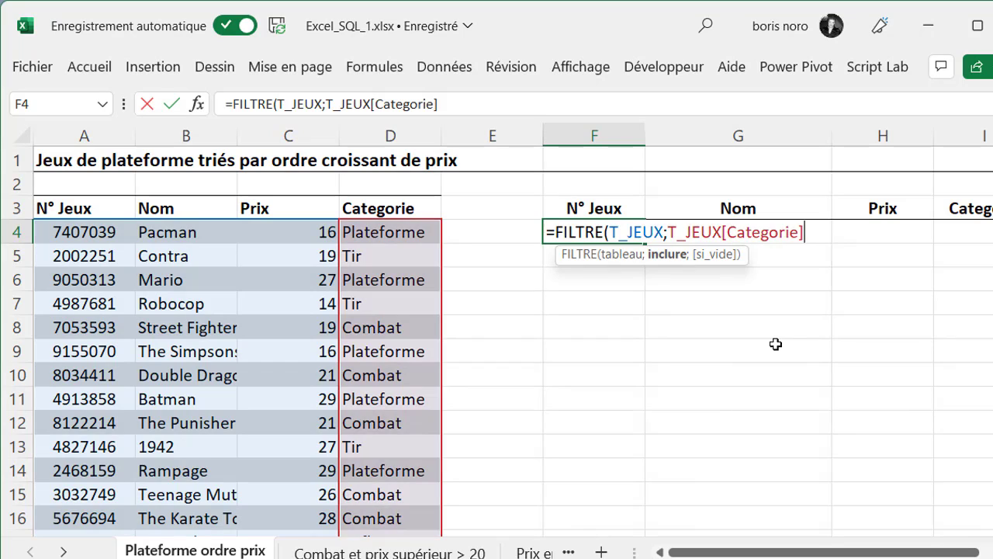
{"action": "type", "text": " ="}
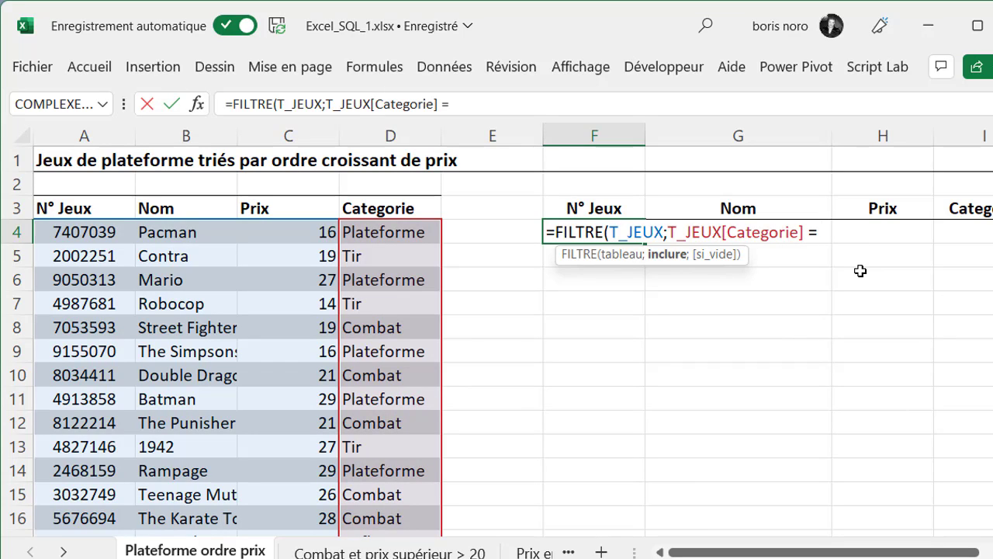
{"action": "type", "text": " \"Platefor"}
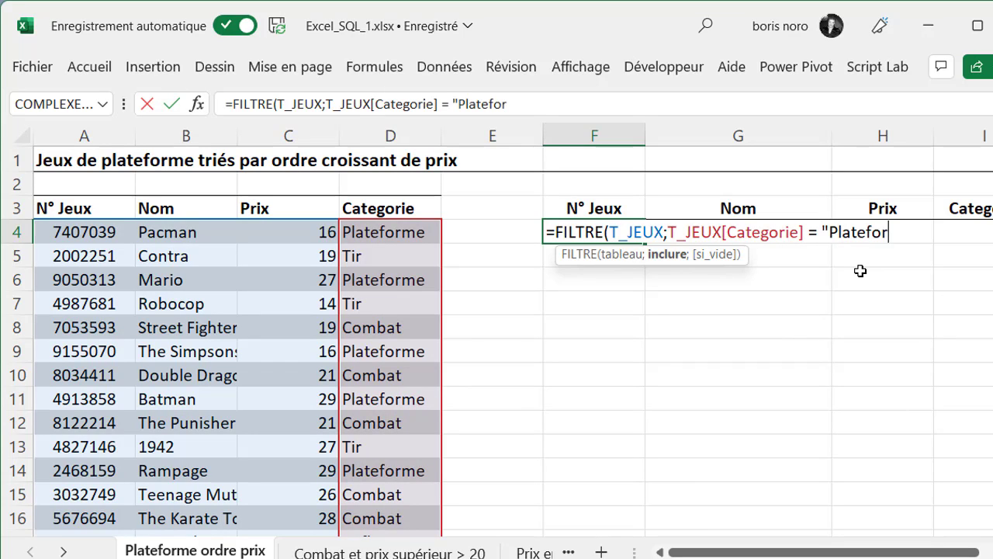
{"action": "type", "text": "me\")"}
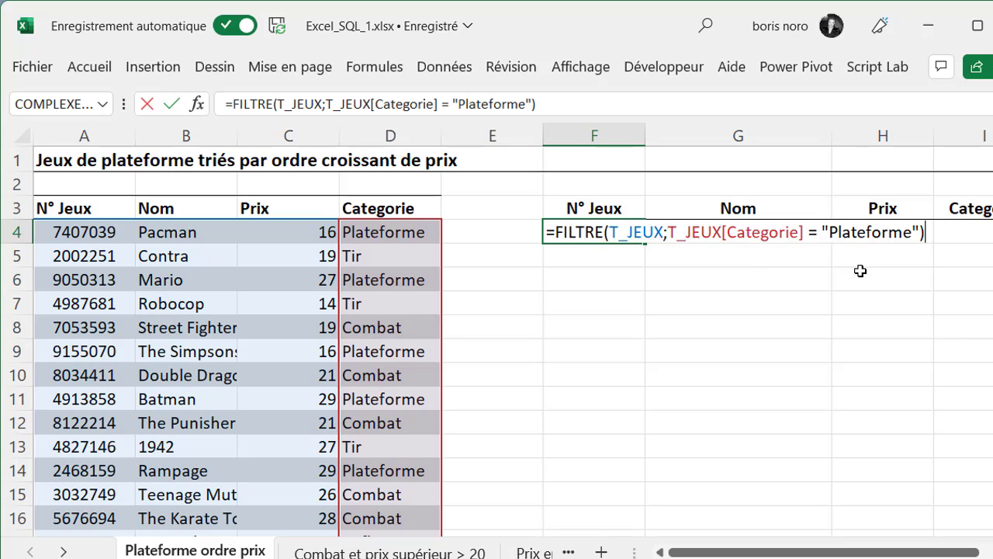
{"action": "key", "text": "Return"}
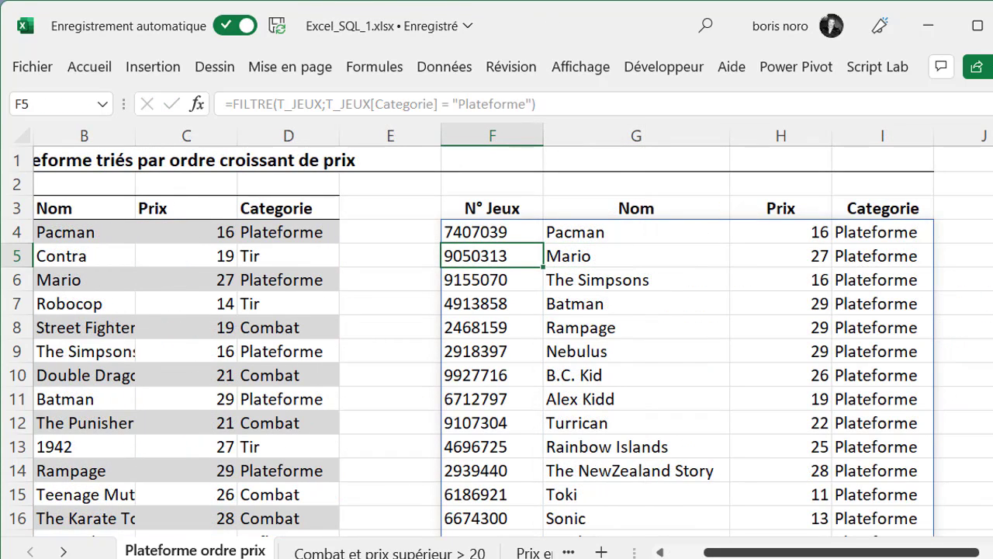
{"action": "left_click", "coordinate": [513, 232]}
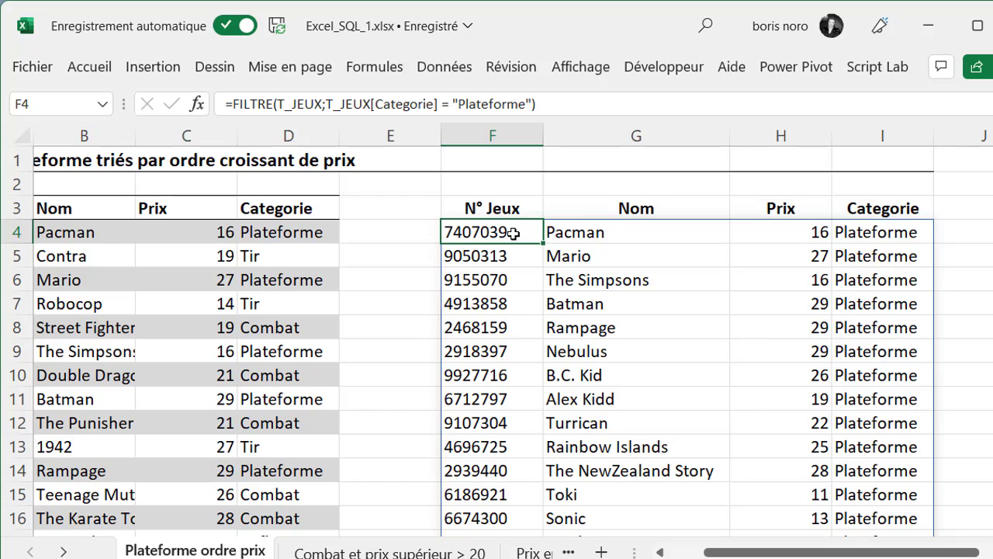
Step: Wrap the F4 formula in TRIER(...;3;1) to sort the platform games by ascending price
{"action": "double_click", "coordinate": [514, 233]}
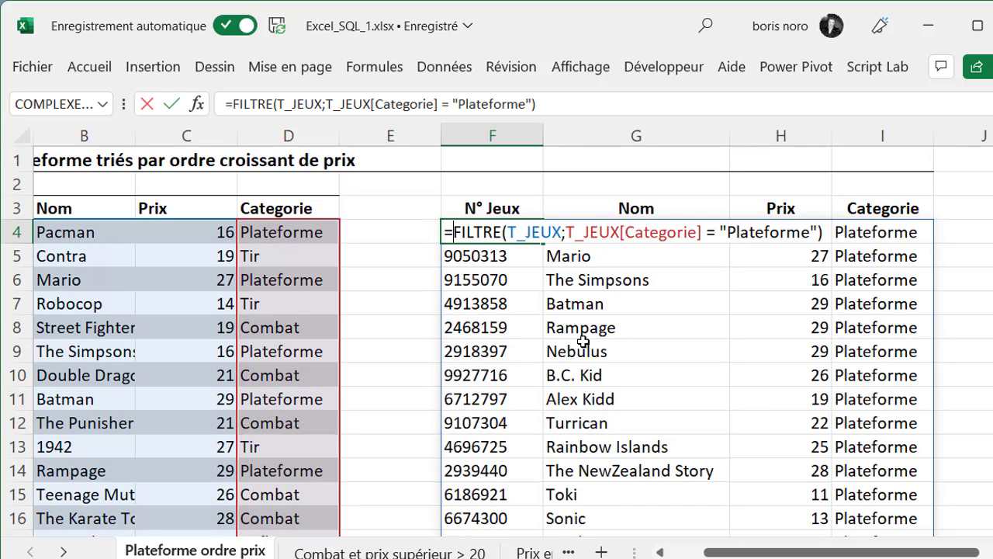
{"action": "type", "text": "T"}
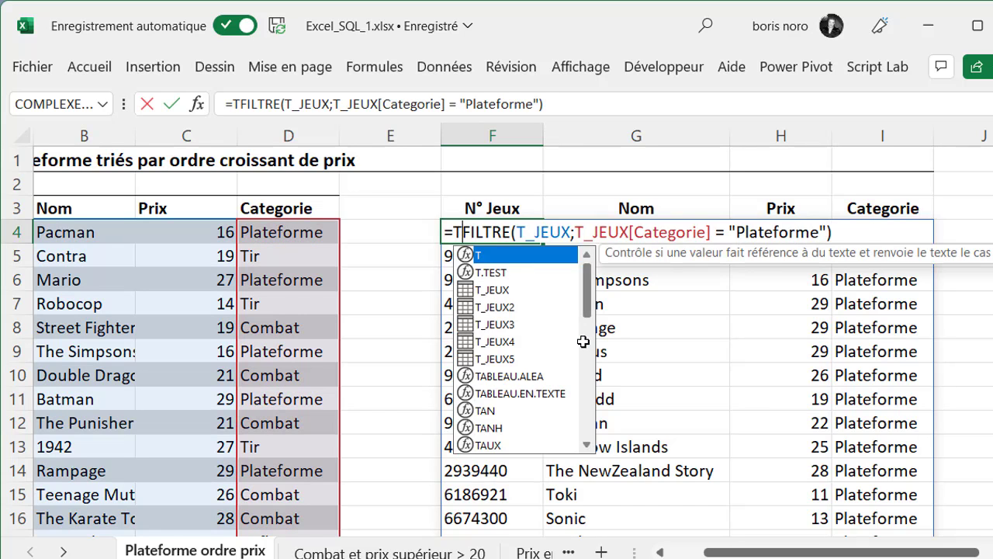
{"action": "type", "text": "RIER("}
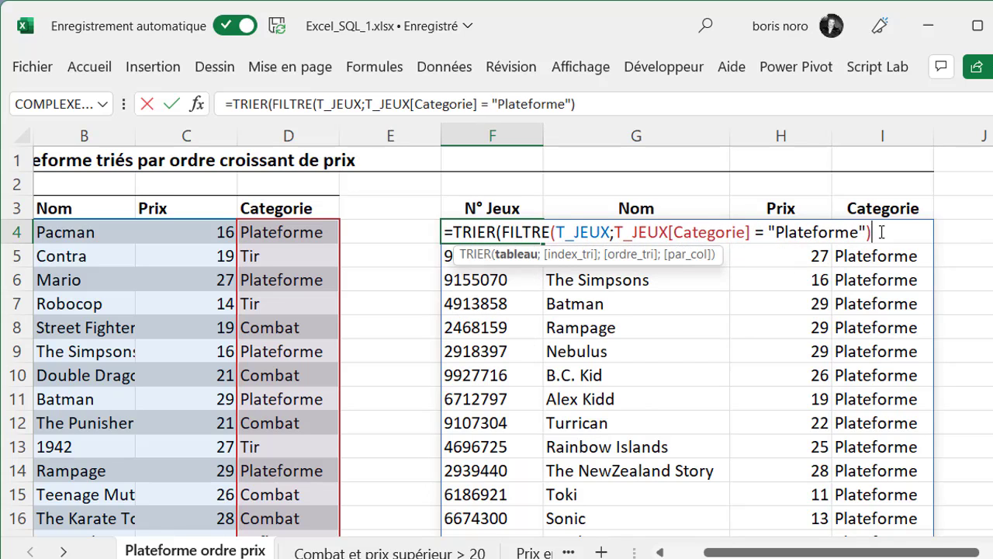
{"action": "type", "text": ";"}
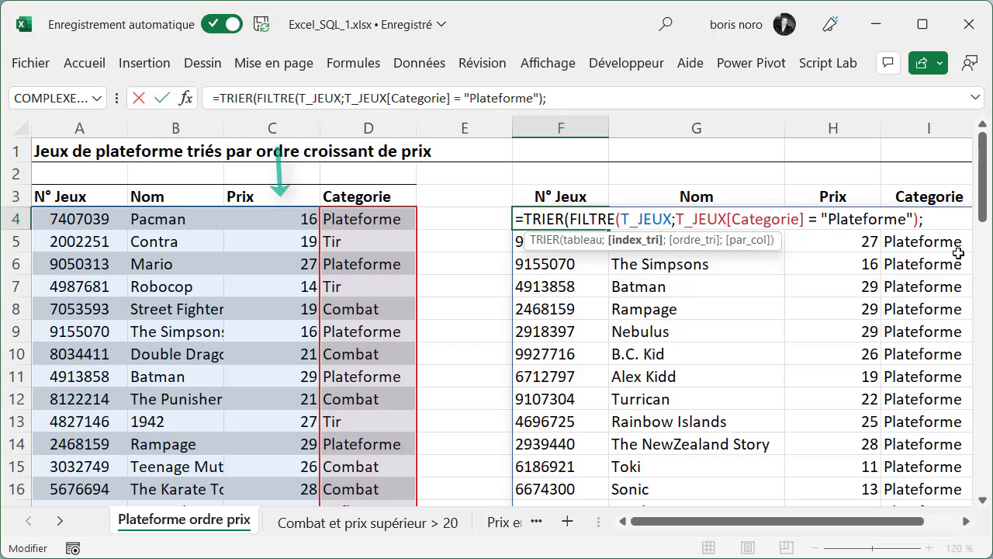
{"action": "type", "text": "3"}
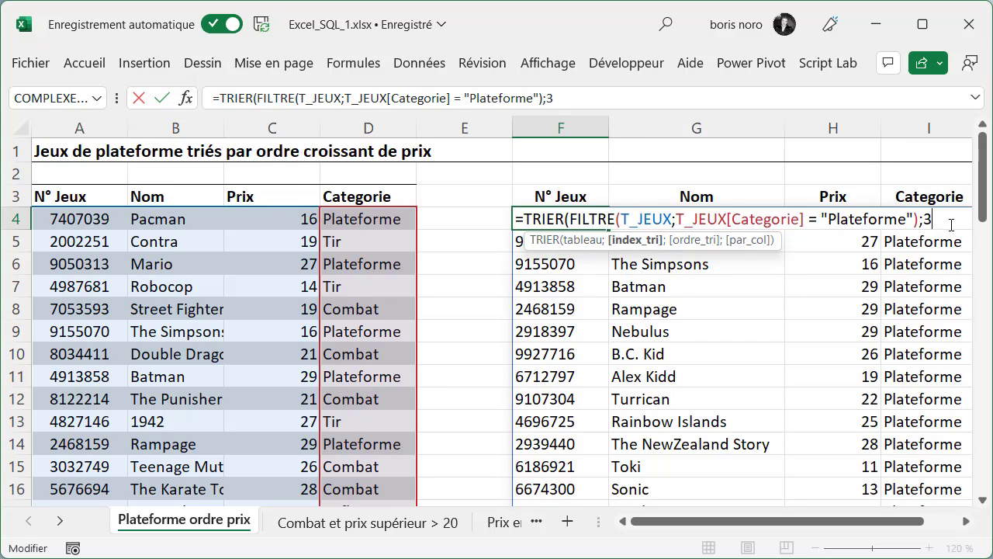
{"action": "type", "text": ";1"}
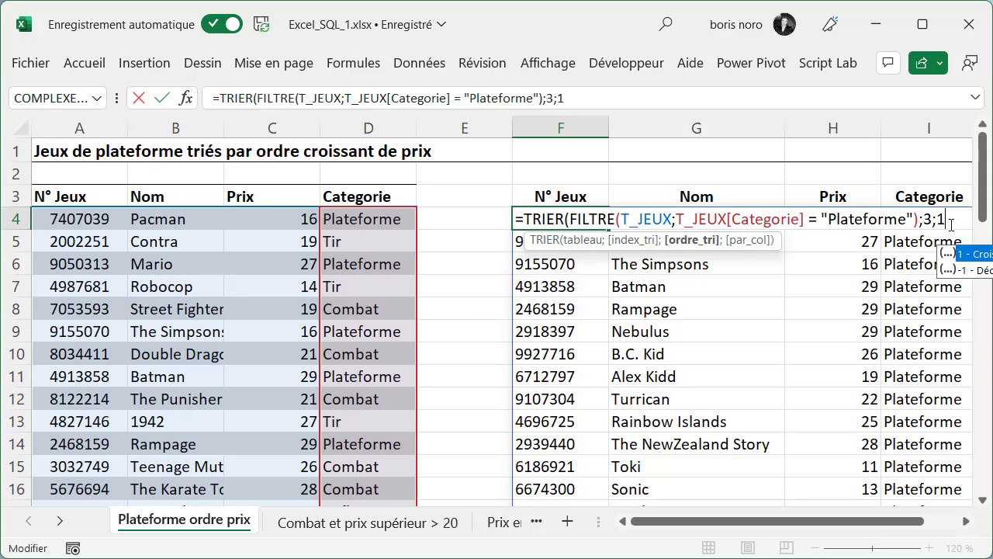
{"action": "type", "text": ")"}
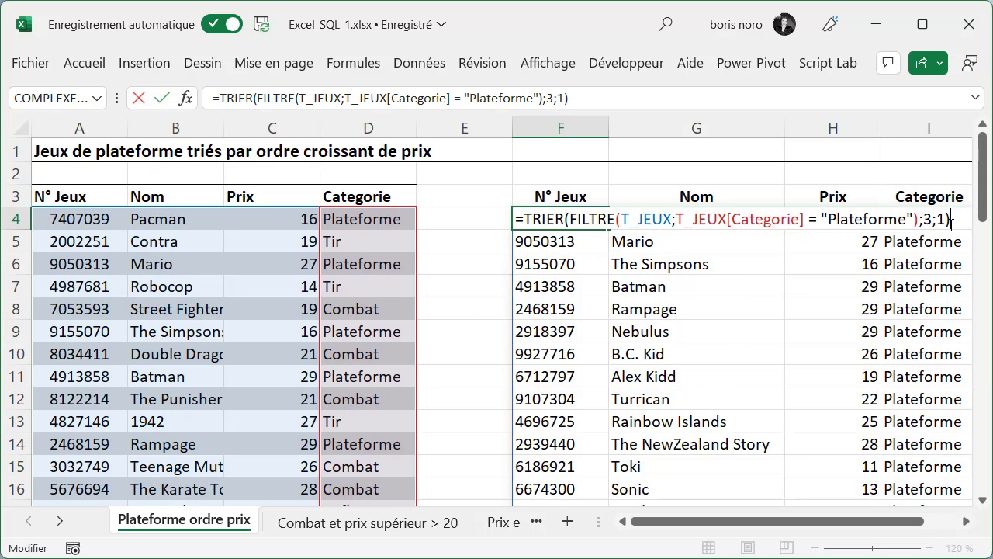
{"action": "key", "text": "Return"}
{"action": "left_click_drag", "start_coordinate": [706, 522], "coordinate": [741, 522]}
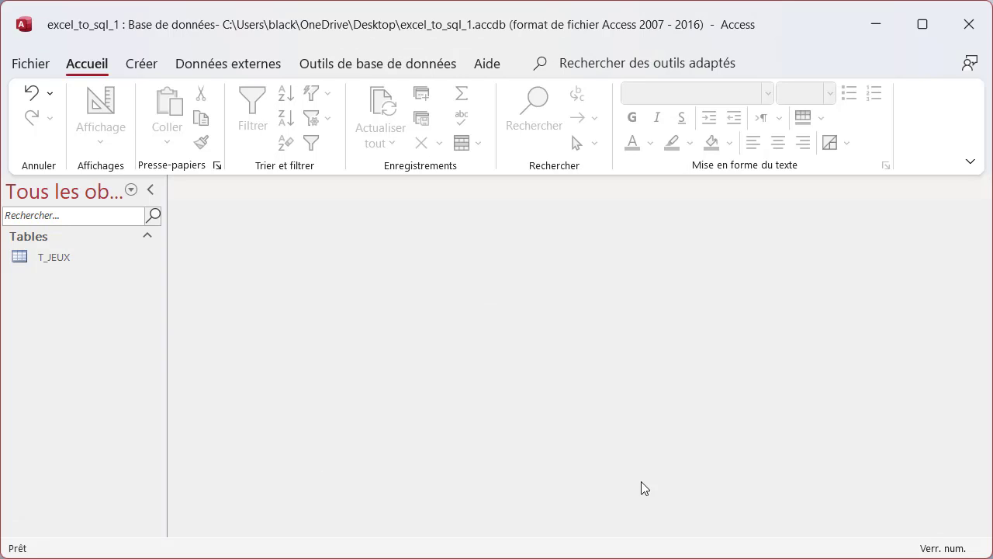
Step: View the T_JEUX records in Access, close the table, and show the Créer commands
{"action": "double_click", "coordinate": [59, 260]}
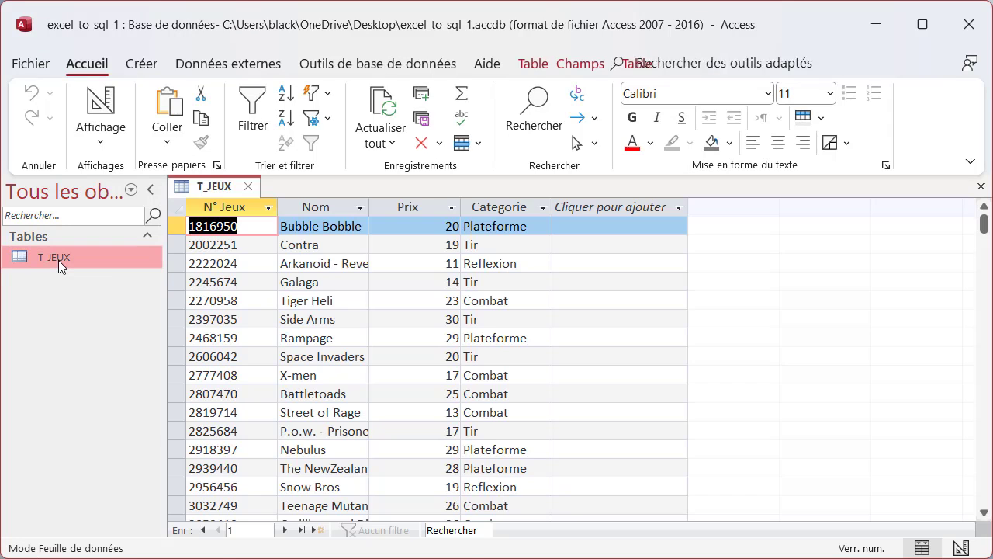
{"action": "left_click", "coordinate": [250, 187]}
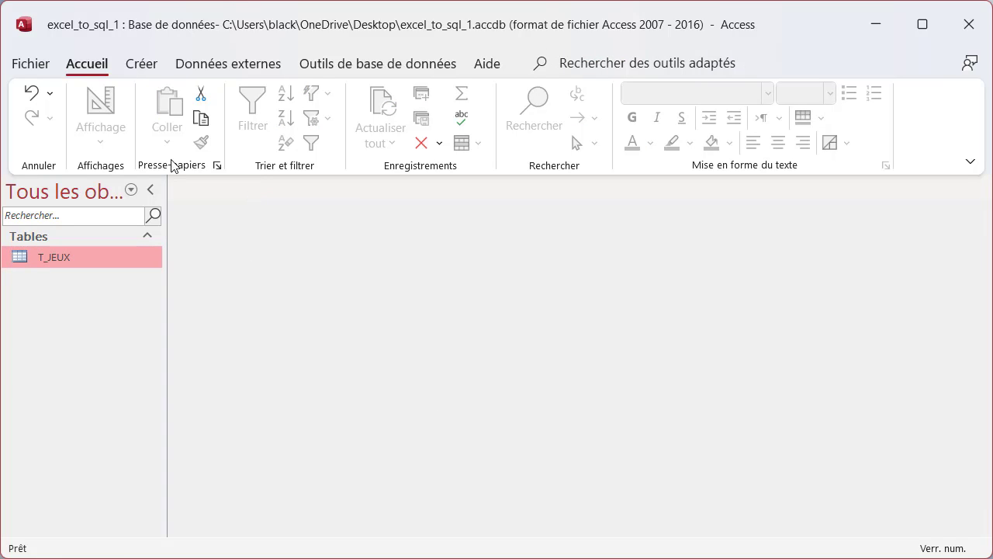
{"action": "left_click", "coordinate": [141, 63]}
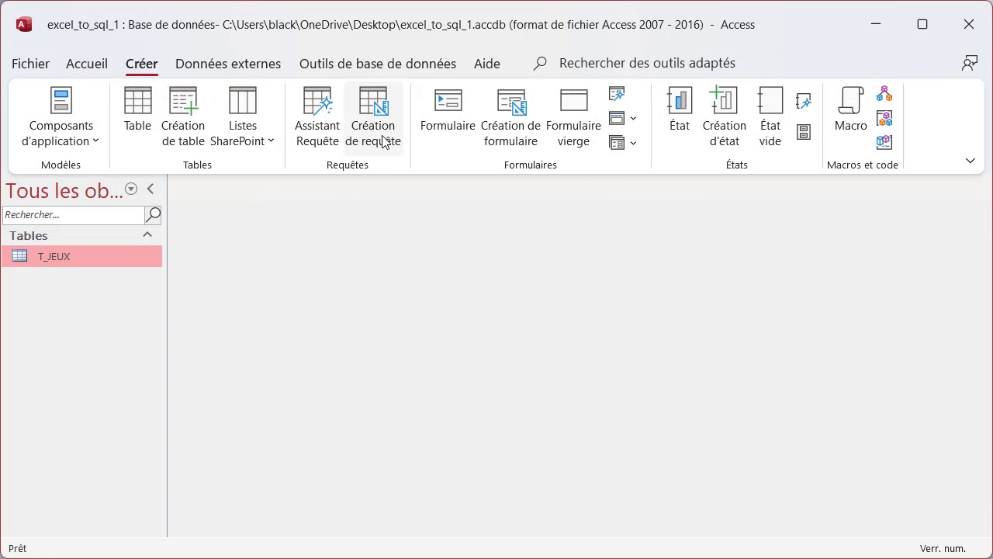
Step: Create a new query in SQL view and begin it with SELECT *
{"action": "left_click", "coordinate": [382, 142]}
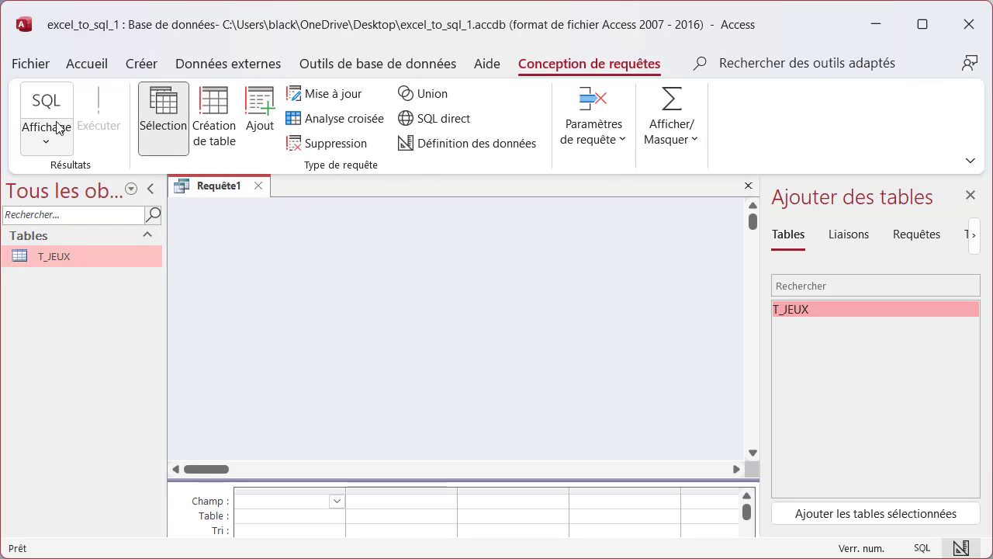
{"action": "left_click", "coordinate": [53, 104]}
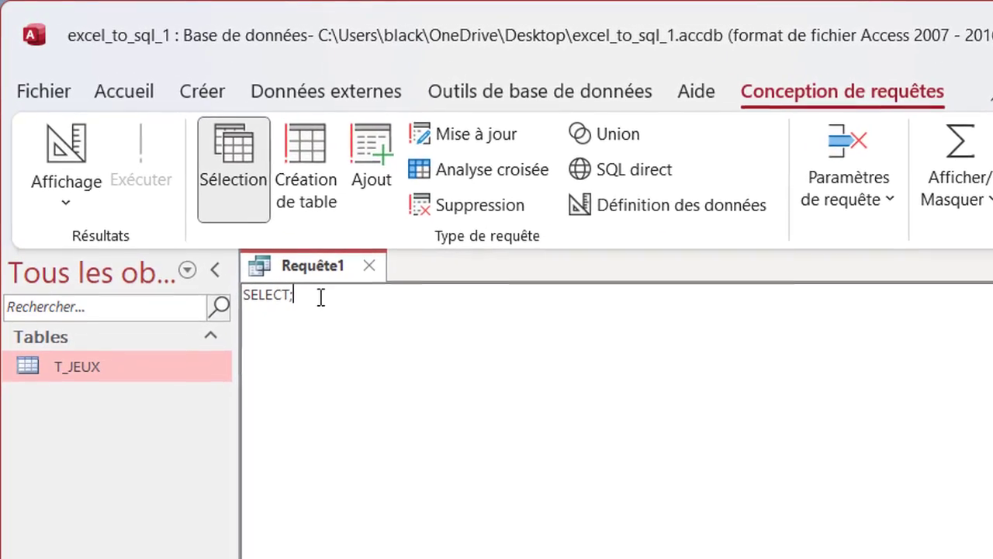
{"action": "key", "text": "Left"}
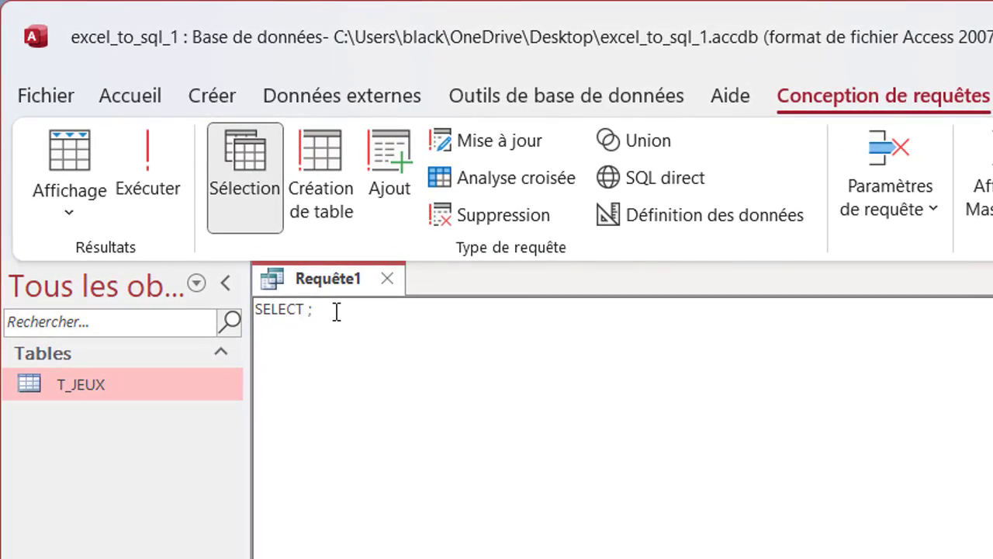
{"action": "type", "text": "*"}
Step: Add the FROM T_JEUX, WHERE Categorie = "Plateforme" and ORDER BY Prix; clauses
{"action": "key", "text": "Return"}
{"action": "type", "text": "FROM"}
{"action": "type", "text": "T_JEUX"}
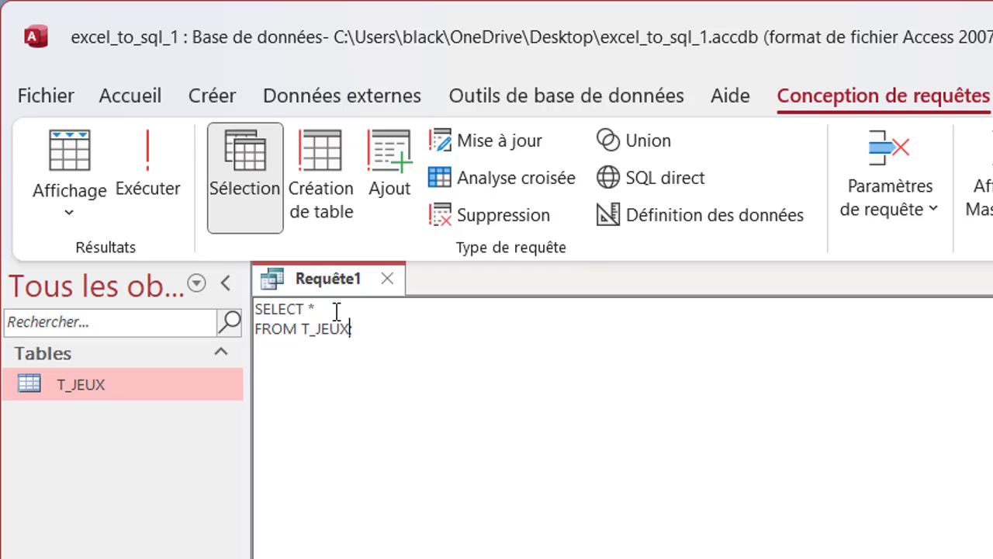
{"action": "key", "text": "Return"}
{"action": "type", "text": "WHERE Categorie"}
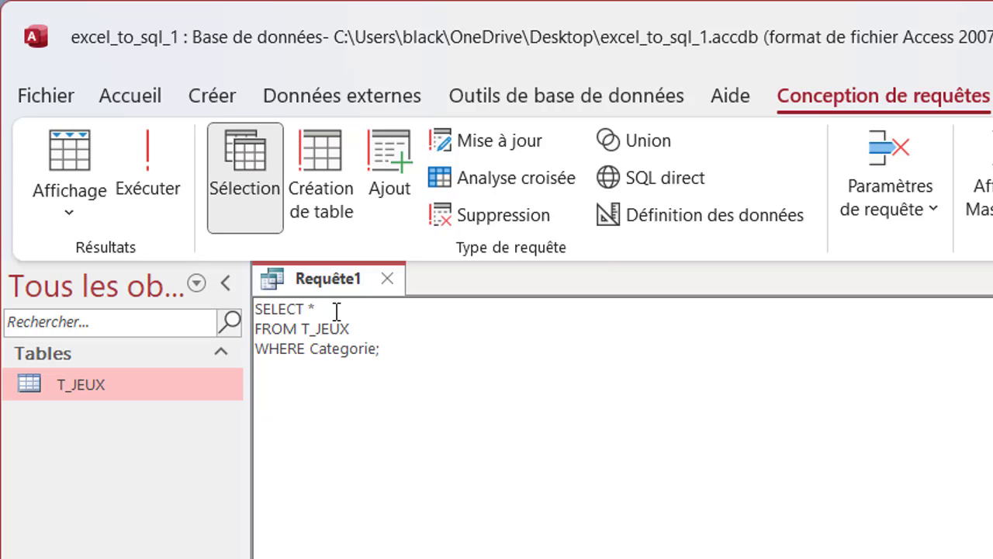
{"action": "type", "text": " = \"Plateforme\""}
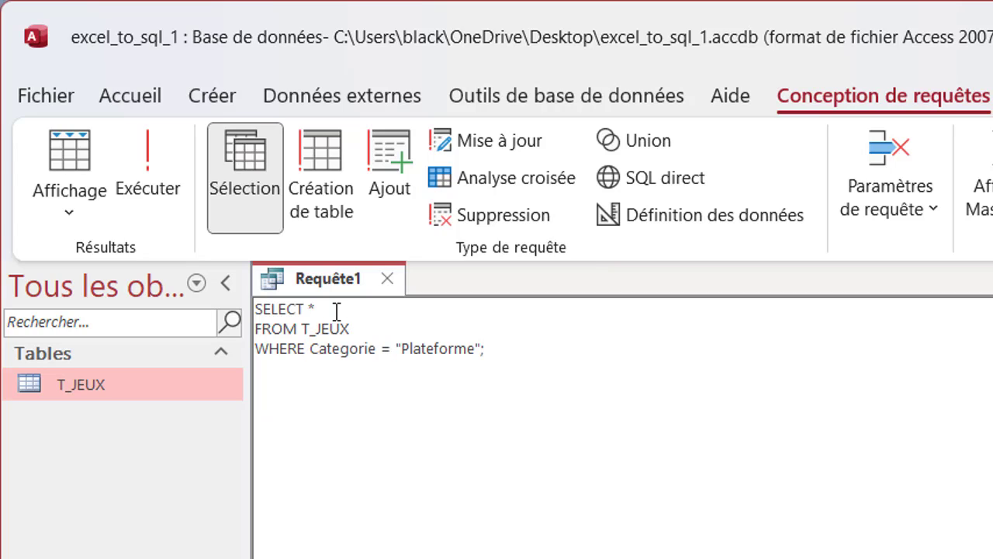
{"action": "key", "text": "Return"}
{"action": "key", "text": "Delete"}
{"action": "type", "text": "ORDER BY Pr"}
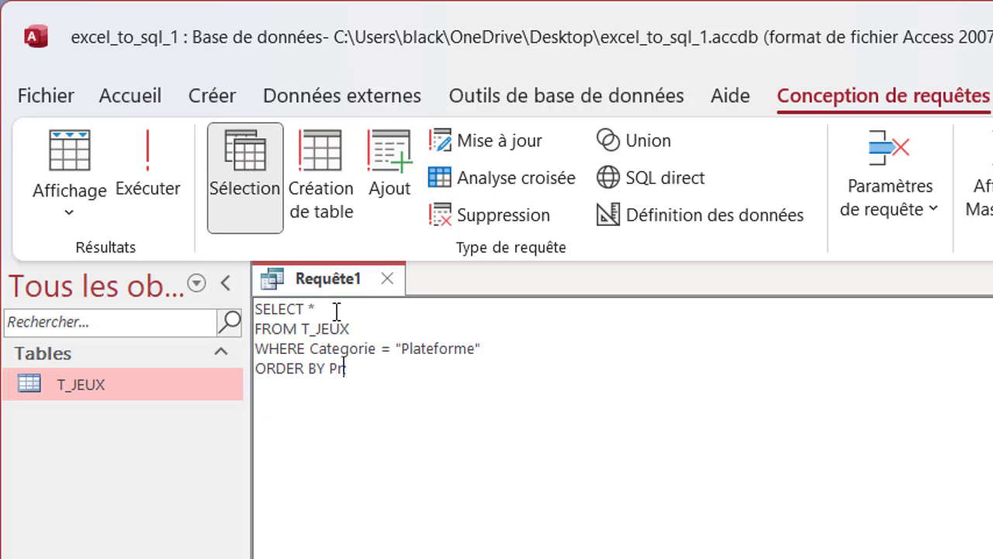
{"action": "type", "text": "ix;"}
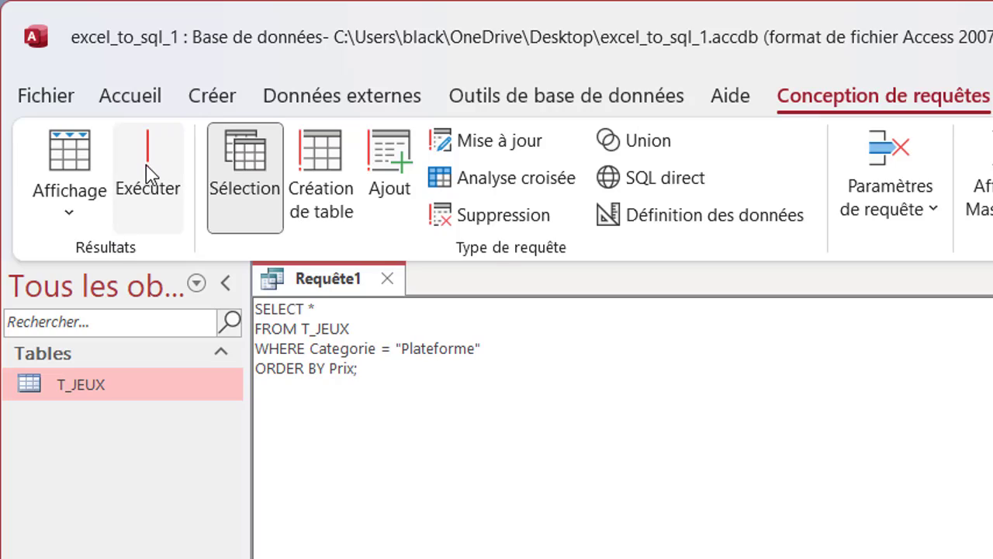
Step: Run the Plateforme query and save it as Jeux_Plateforme
{"action": "left_click", "coordinate": [147, 172]}
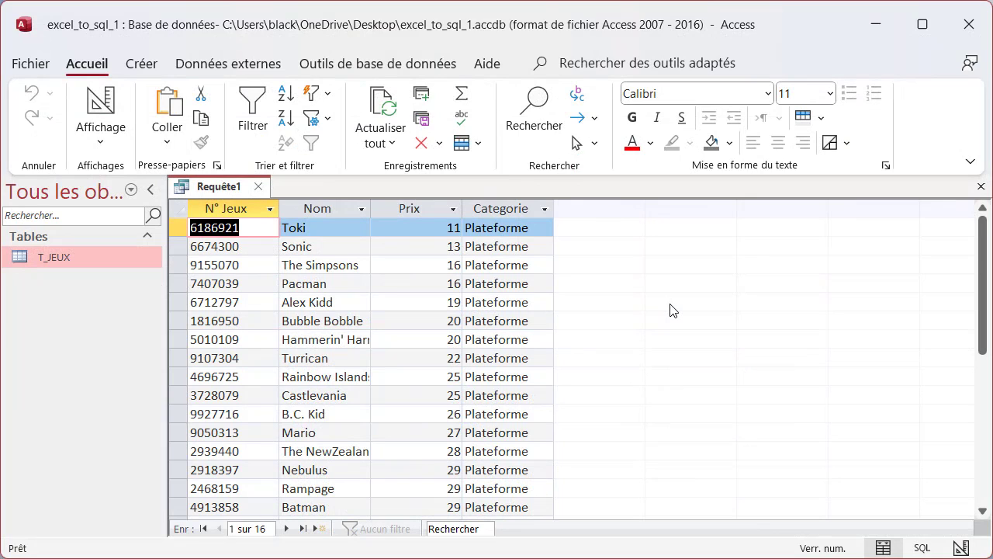
{"action": "right_click", "coordinate": [229, 187]}
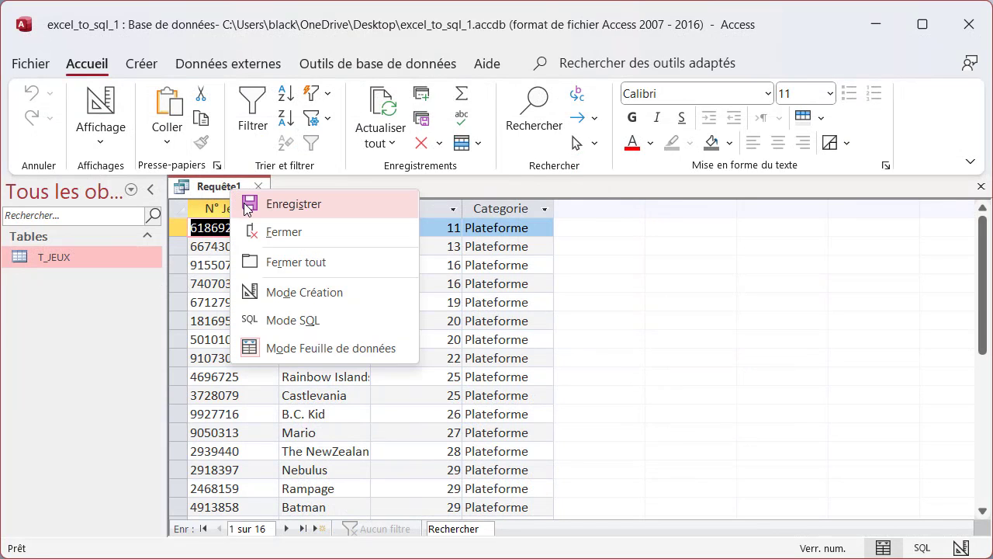
{"action": "left_click", "coordinate": [249, 205]}
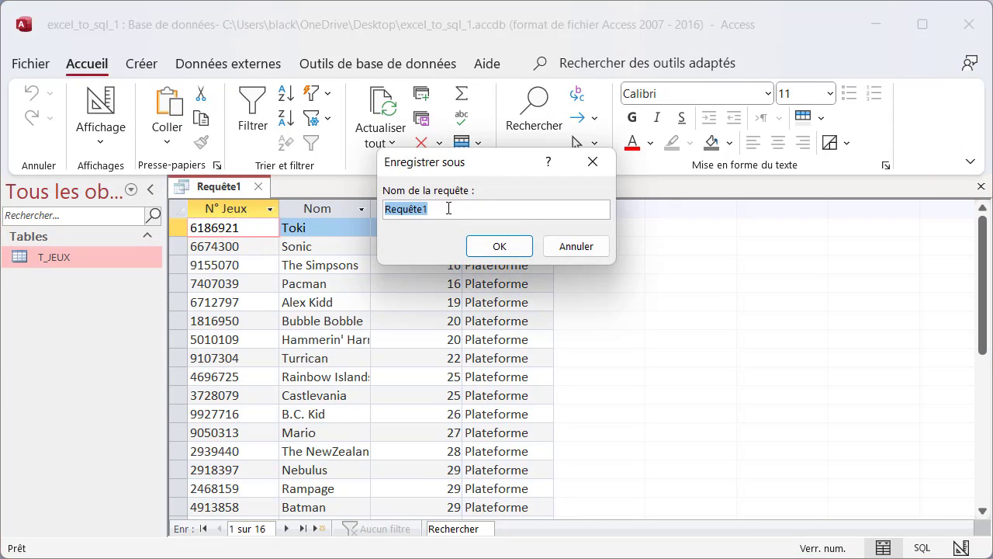
{"action": "type", "text": "Jeux_Plateforme"}
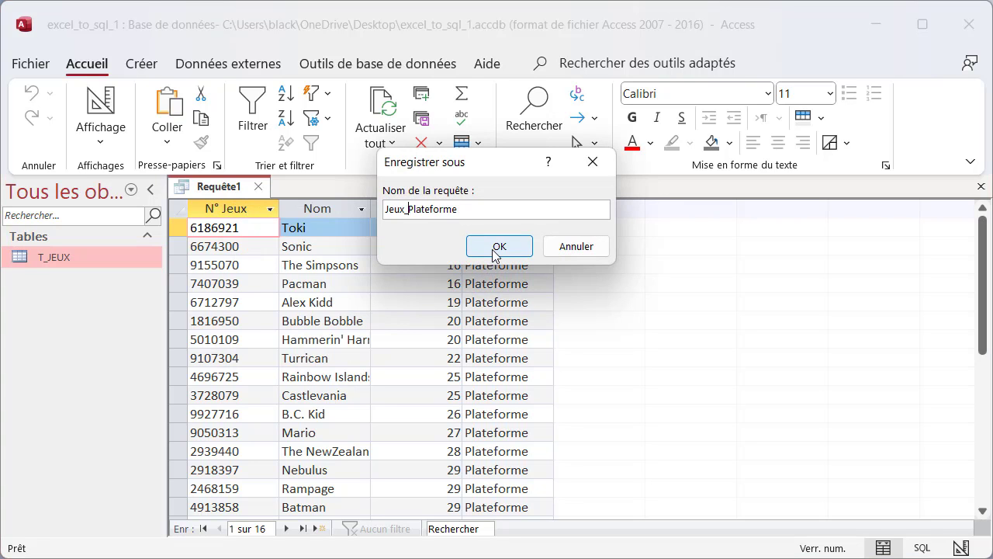
{"action": "left_click", "coordinate": [498, 246]}
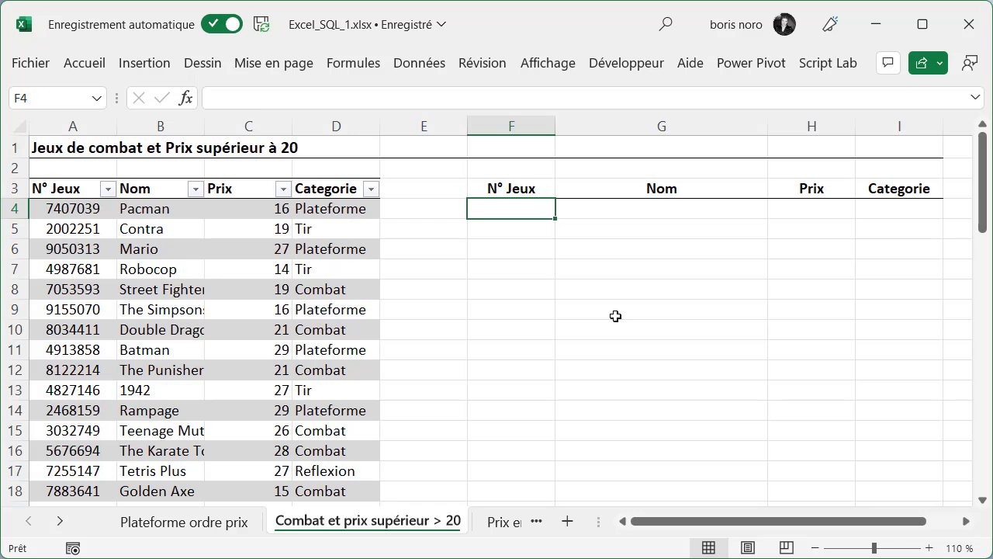
Step: Start F4 with =FILTRE(T_JEUX2;T_JEUX2[Categorie]="Combat") using table and column autocomplete
{"action": "type", "text": "=FILTRE(T_"}
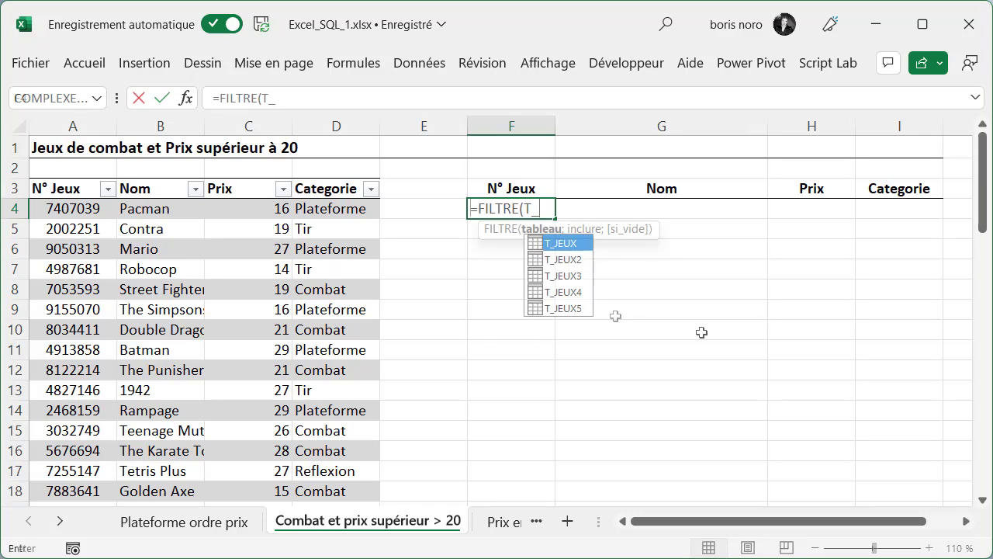
{"action": "left_click", "coordinate": [575, 264]}
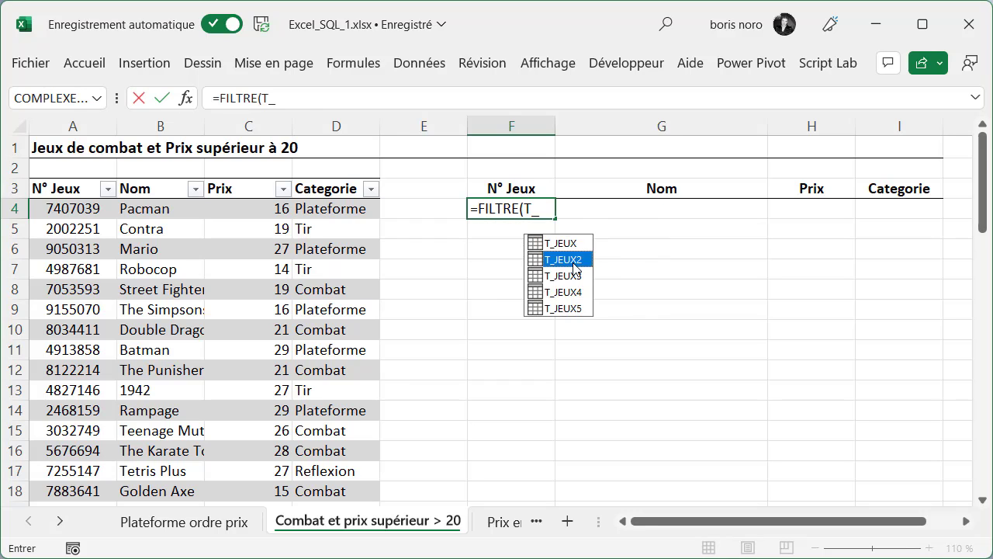
{"action": "double_click", "coordinate": [575, 264]}
{"action": "type", "text": ";"}
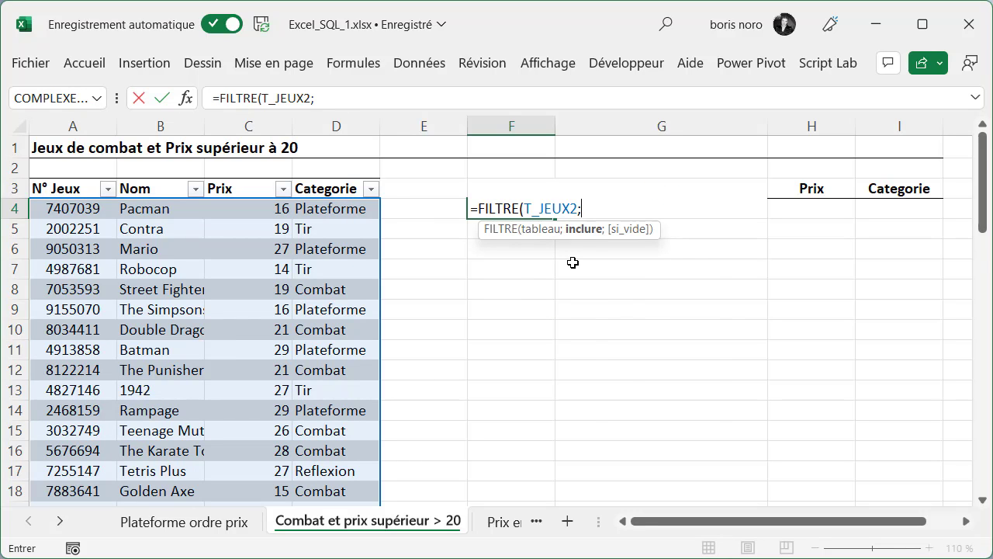
{"action": "type", "text": "T_"}
{"action": "double_click", "coordinate": [573, 262]}
{"action": "type", "text": "["}
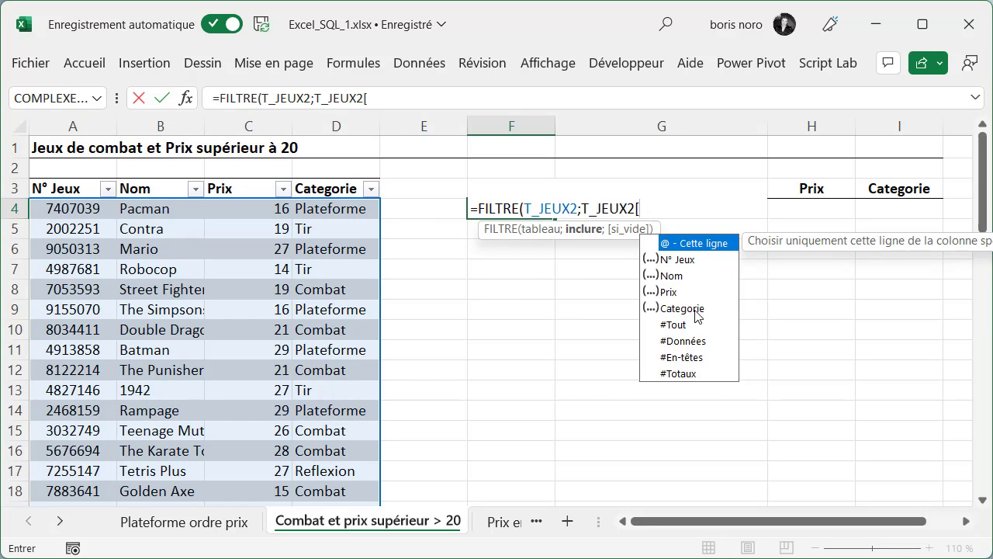
{"action": "double_click", "coordinate": [697, 311]}
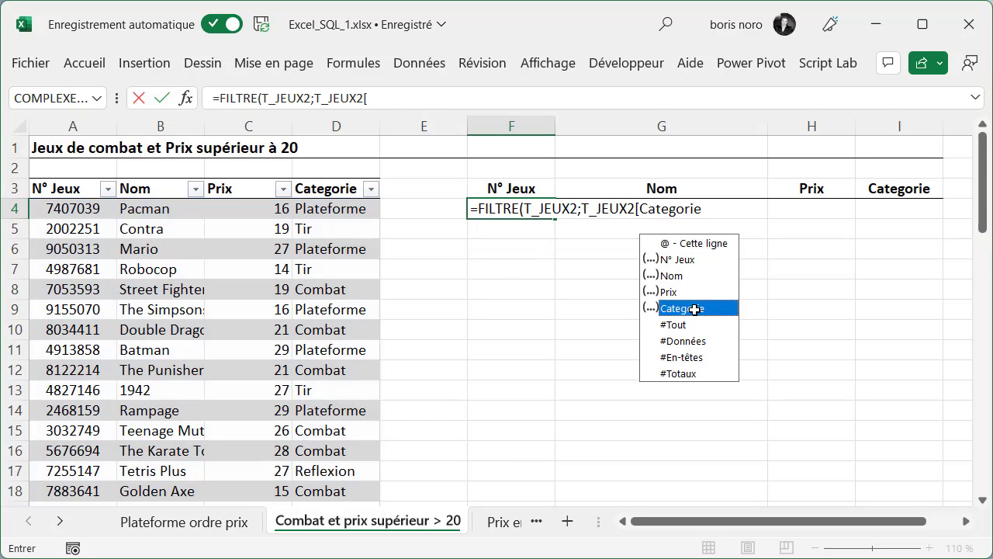
{"action": "type", "text": "]="}
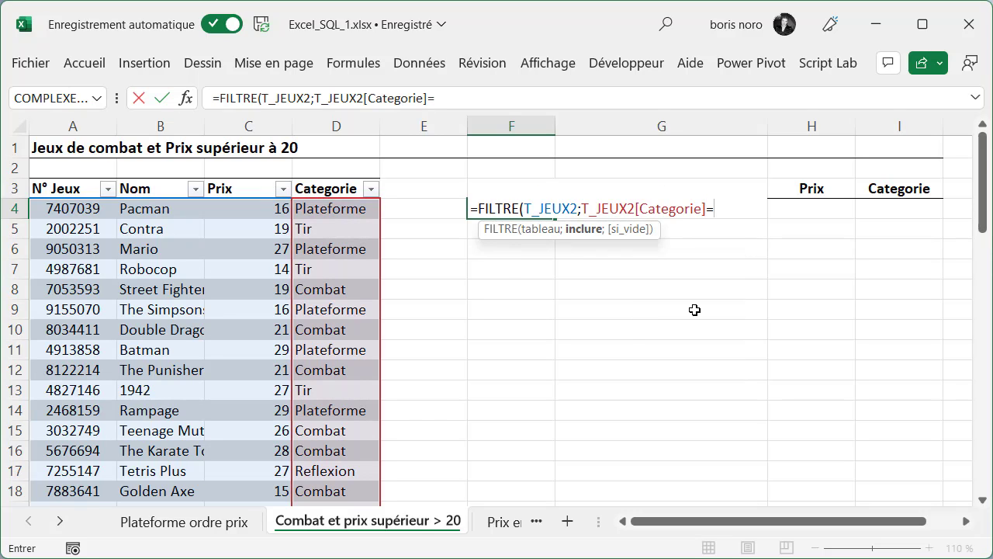
{"action": "type", "text": "\"Combat\""}
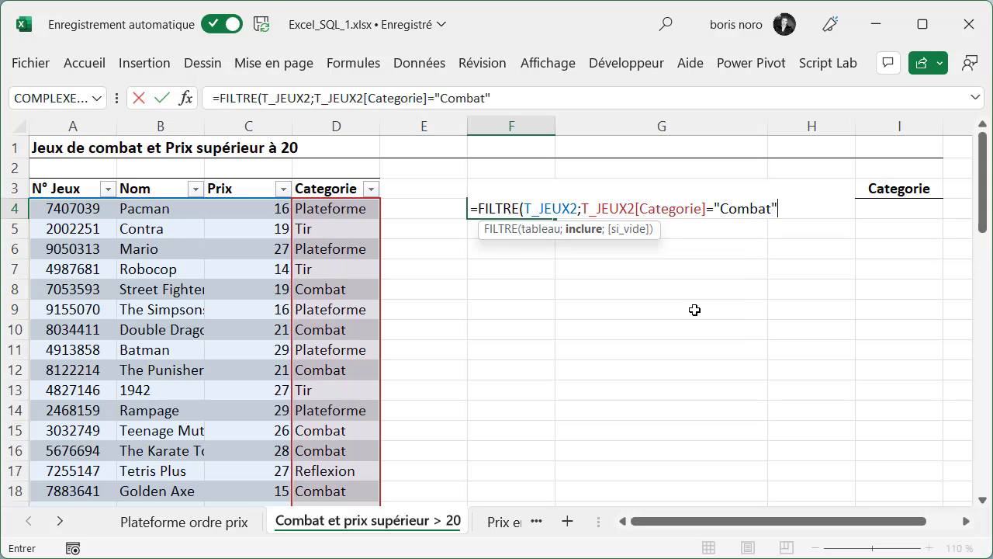
{"action": "left_click", "coordinate": [786, 208]}
{"action": "type", "text": ")"}
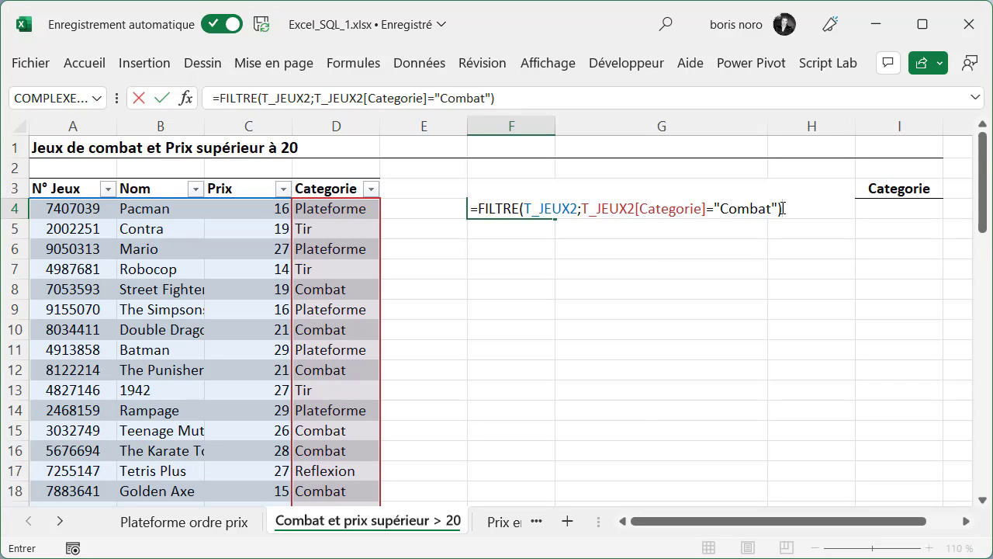
Step: Multiply in the (T_JEUX2[Prix]>20) condition and enter the formula, listing 11 Combat games
{"action": "left_click", "coordinate": [583, 208]}
{"action": "type", "text": "("}
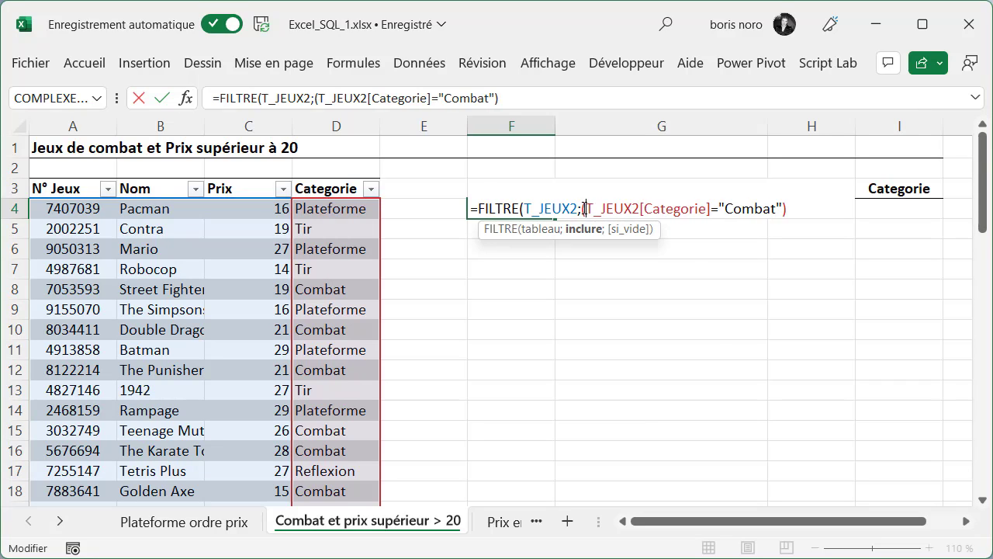
{"action": "left_click", "coordinate": [796, 212]}
{"action": "type", "text": "*"}
{"action": "scroll", "coordinate": [796, 212], "scroll_direction": "right", "scroll_amount": 1}
{"action": "type", "text": "("}
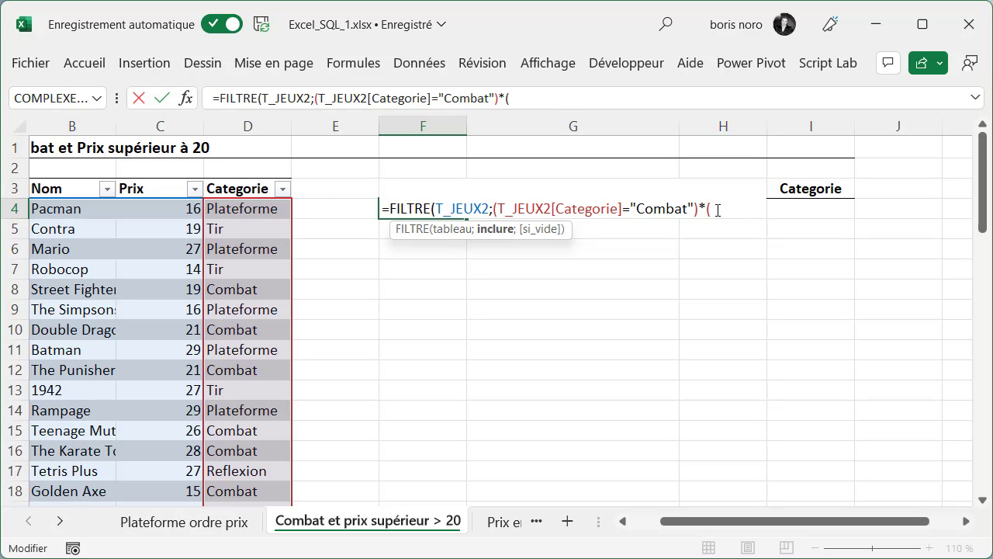
{"action": "type", "text": "T"}
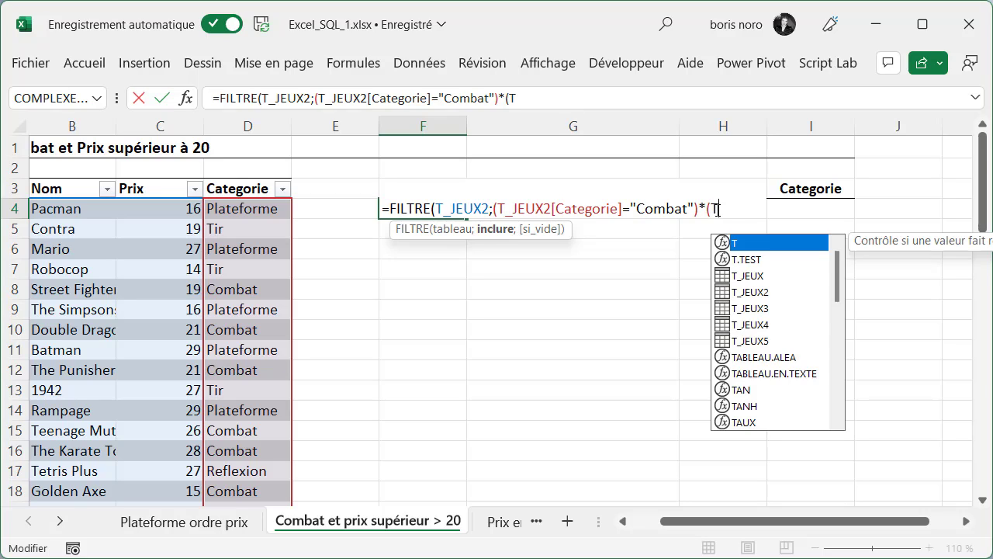
{"action": "type", "text": "_"}
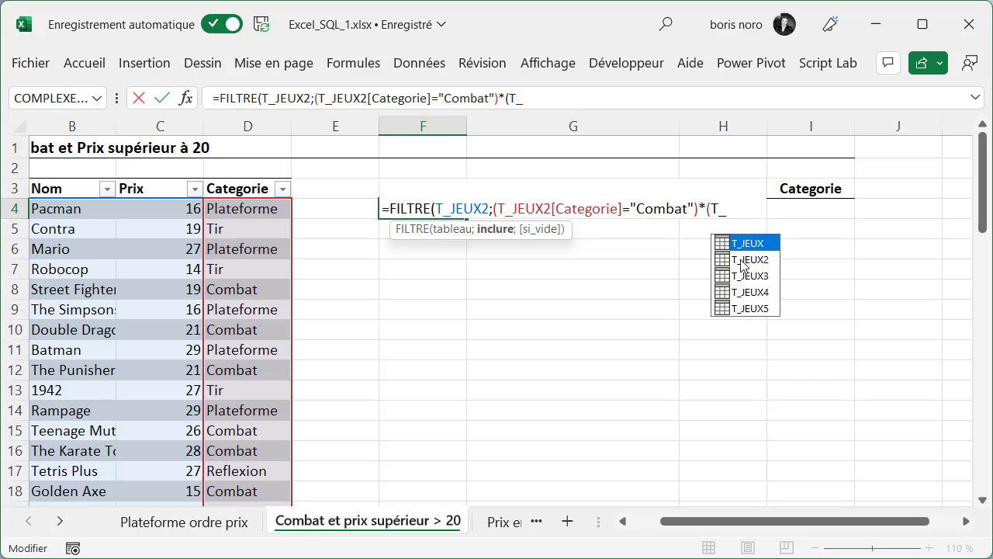
{"action": "double_click", "coordinate": [742, 262]}
{"action": "type", "text": "["}
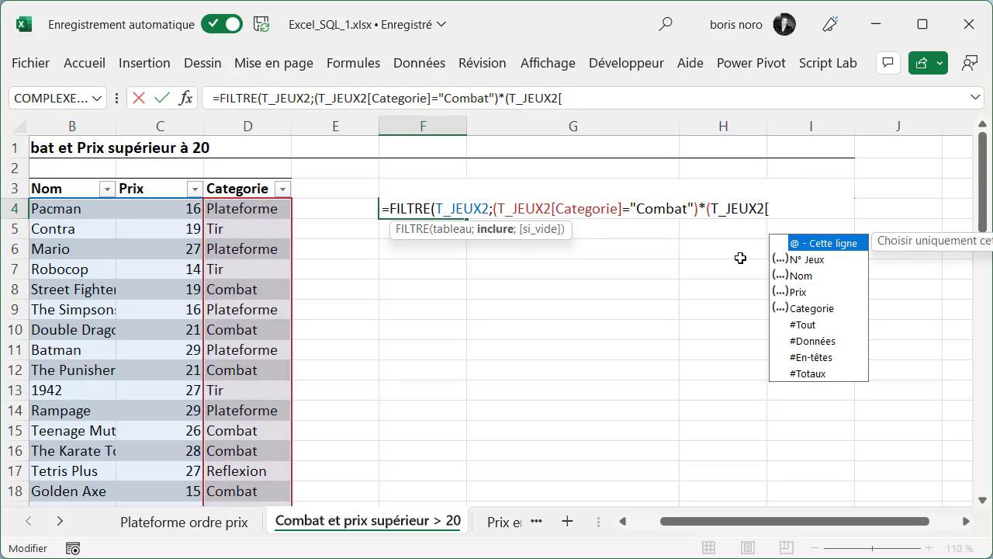
{"action": "double_click", "coordinate": [788, 290]}
{"action": "type", "text": "]"}
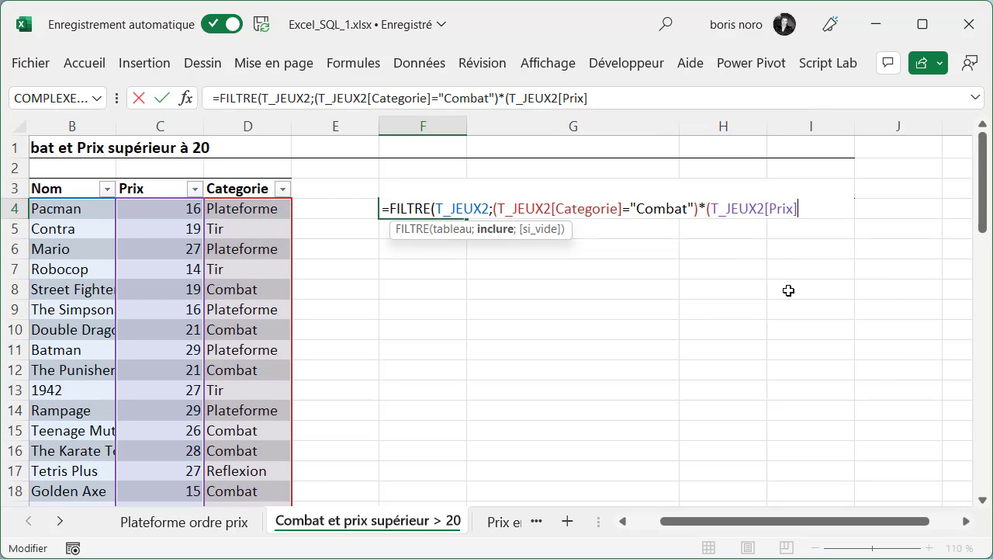
{"action": "type", "text": ">20"}
{"action": "type", "text": "))"}
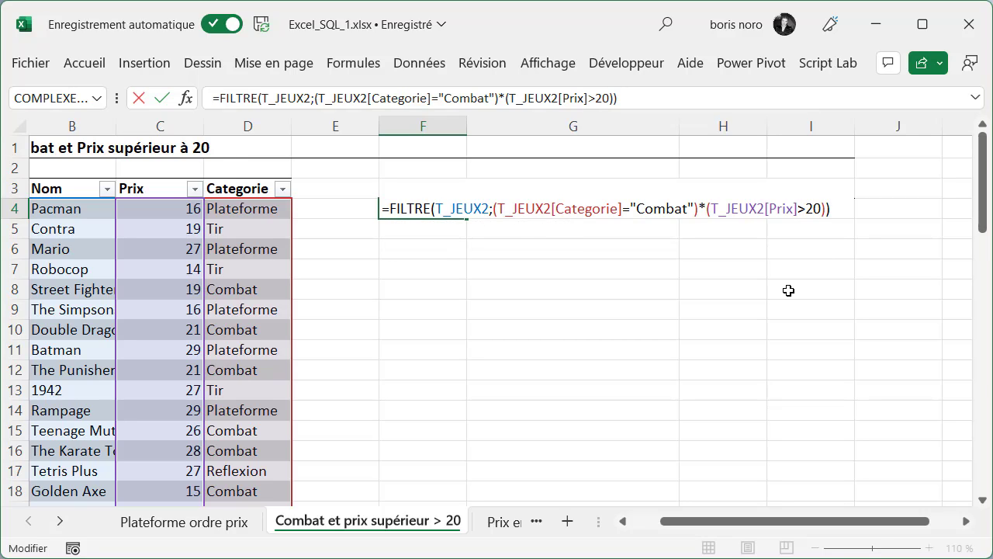
{"action": "key", "text": "Return"}
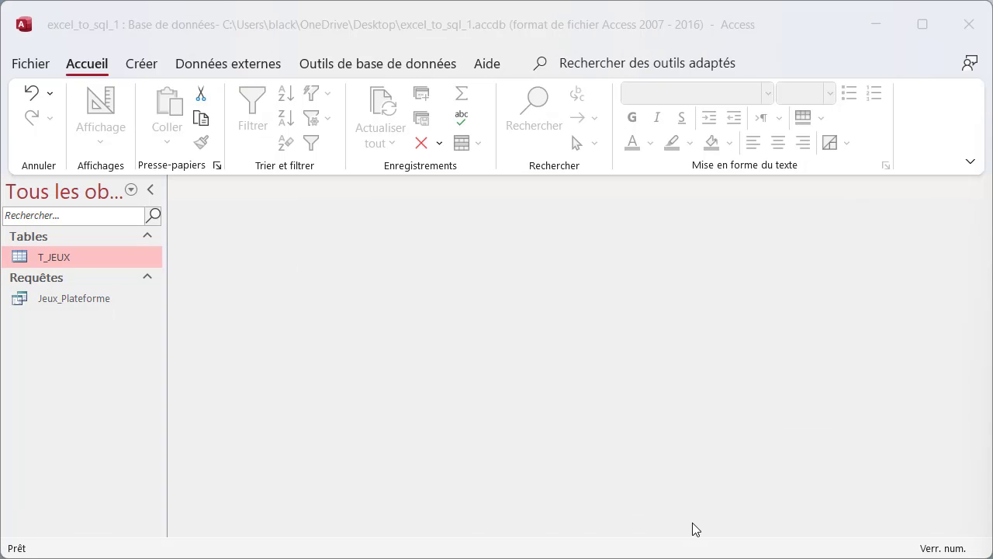
Step: Create a new blank query in Access and switch it to SQL view
{"action": "left_click", "coordinate": [134, 71]}
{"action": "left_click", "coordinate": [388, 125]}
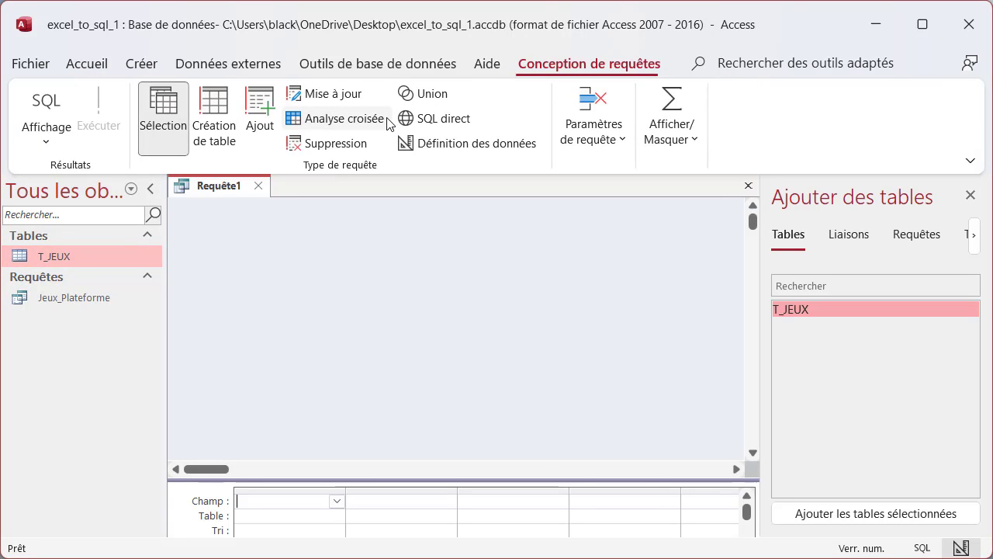
{"action": "left_click", "coordinate": [47, 103]}
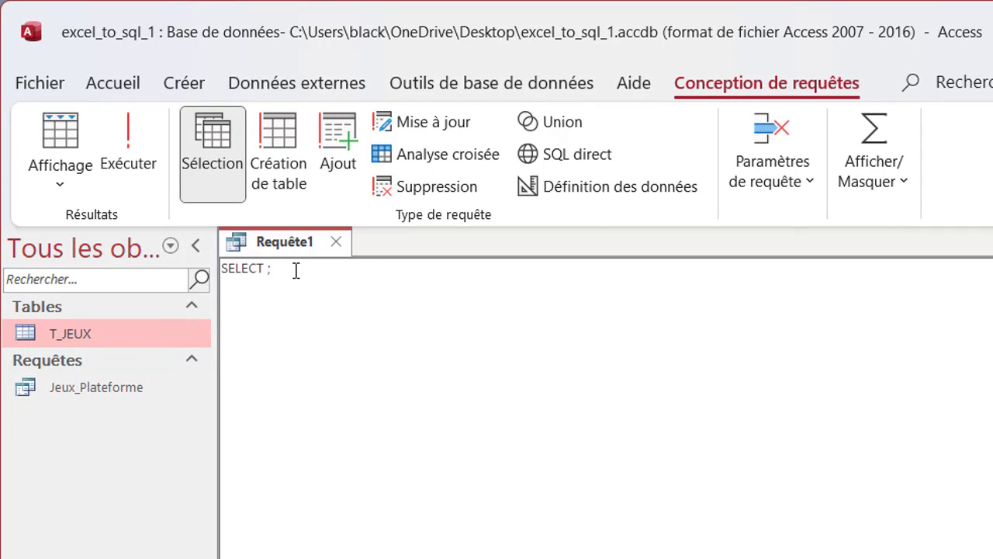
Step: Write SELECT * FROM T_JEUX WHERE Categorie = "Combat" AND Prix > 20 on separate lines
{"action": "type", "text": "*"}
{"action": "key", "text": "Return"}
{"action": "type", "text": "FRO"}
{"action": "type", "text": "M T_JEUX"}
{"action": "key", "text": "Return"}
{"action": "type", "text": "W"}
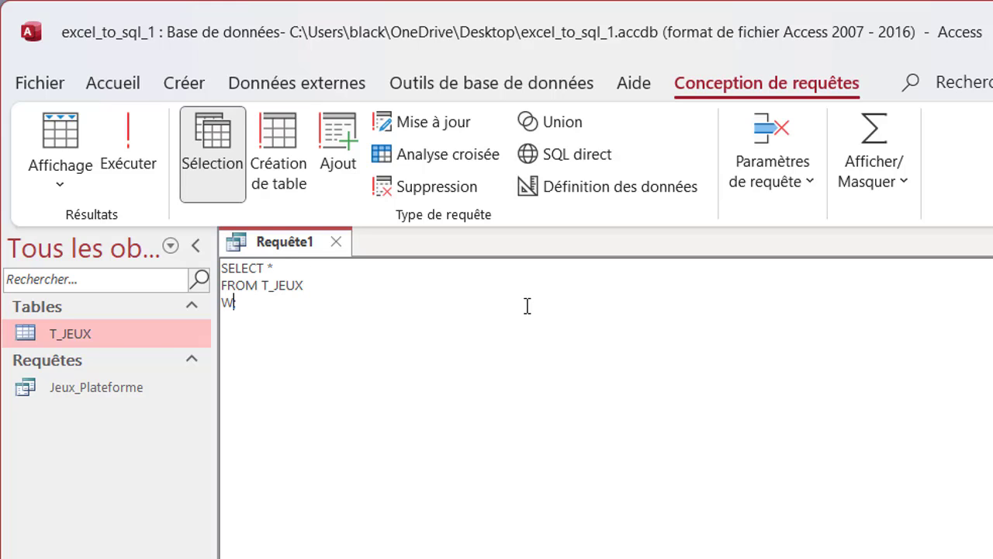
{"action": "type", "text": "HERE C"}
{"action": "type", "text": "ategorie ="}
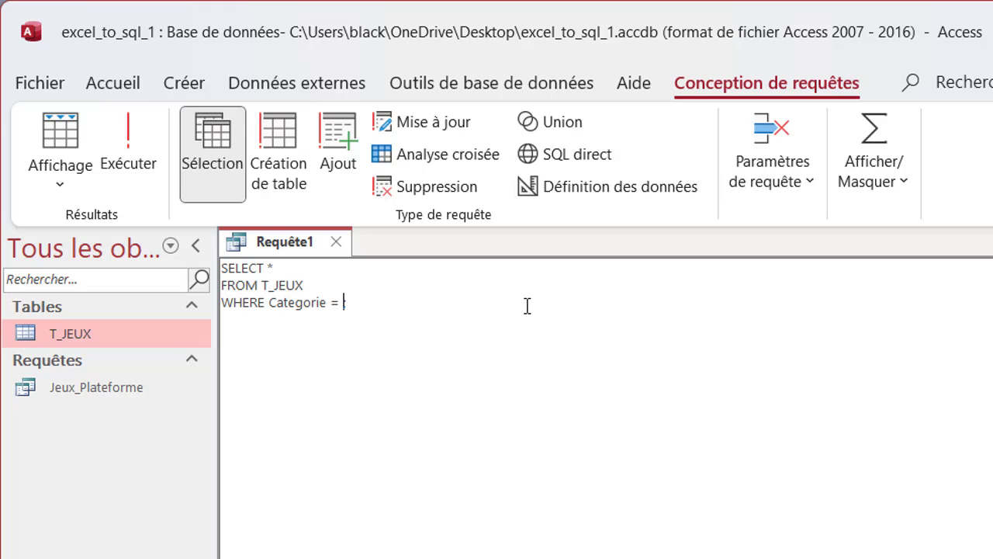
{"action": "type", "text": " \"Combat\";A"}
{"action": "type", "text": "ND"}
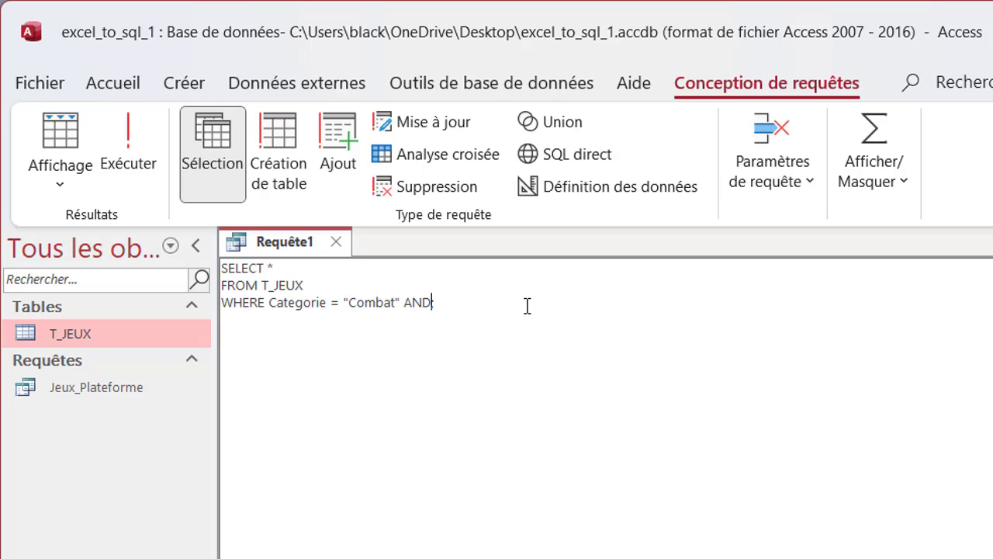
{"action": "type", "text": " Prix"}
{"action": "type", "text": " > 20"}
Step: Run the Combat query, save it as 'Combat >20', and close it
{"action": "left_click", "coordinate": [134, 154]}
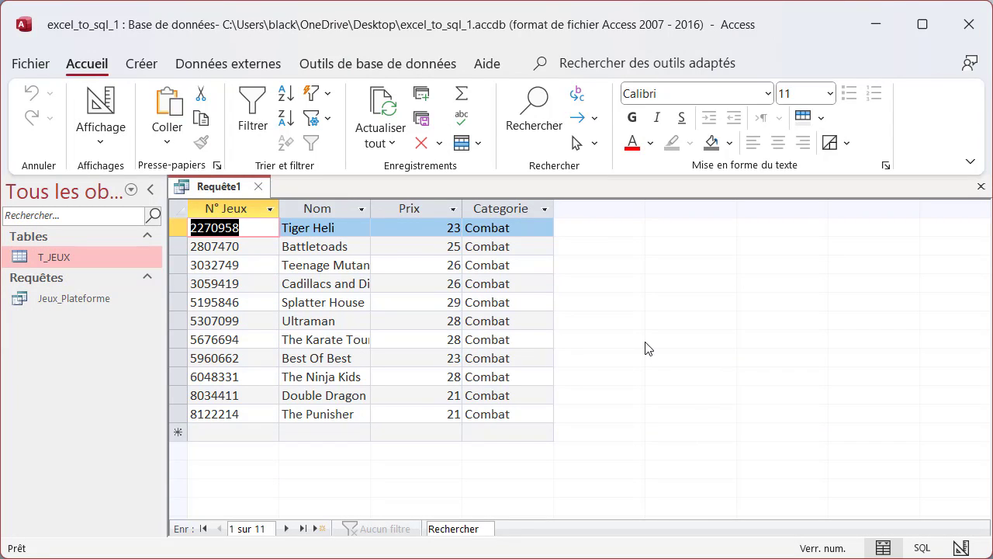
{"action": "right_click", "coordinate": [224, 196]}
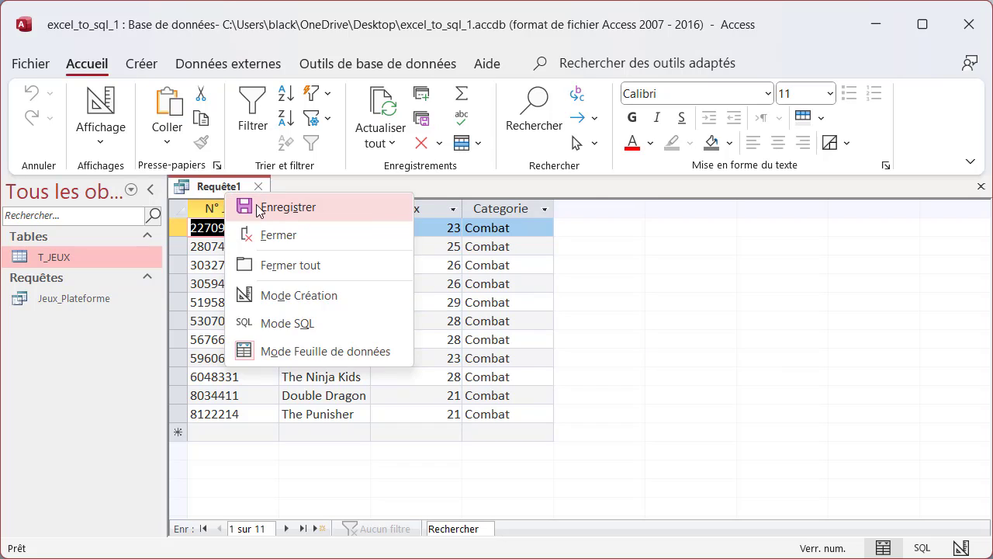
{"action": "left_click", "coordinate": [254, 207]}
{"action": "type", "text": "Combat >20"}
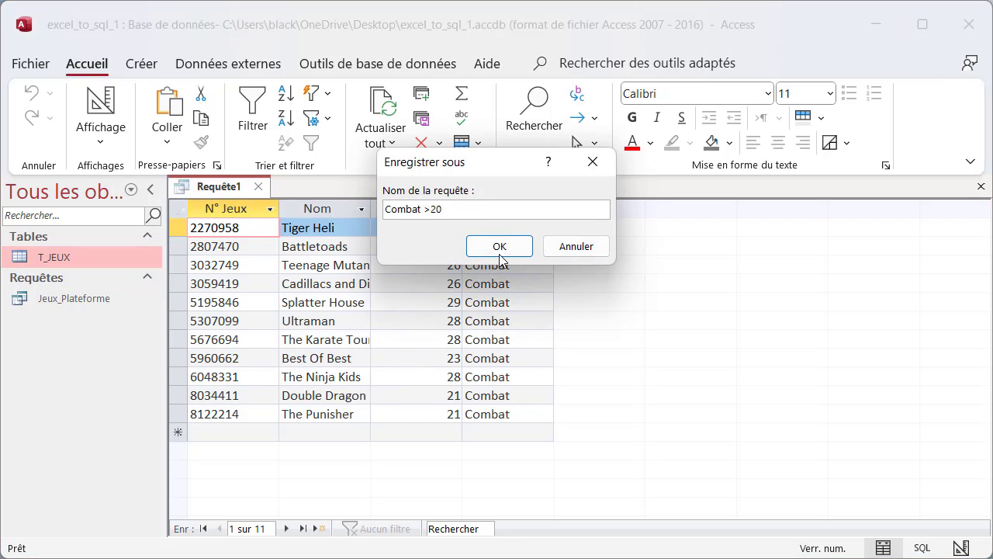
{"action": "left_click", "coordinate": [498, 248]}
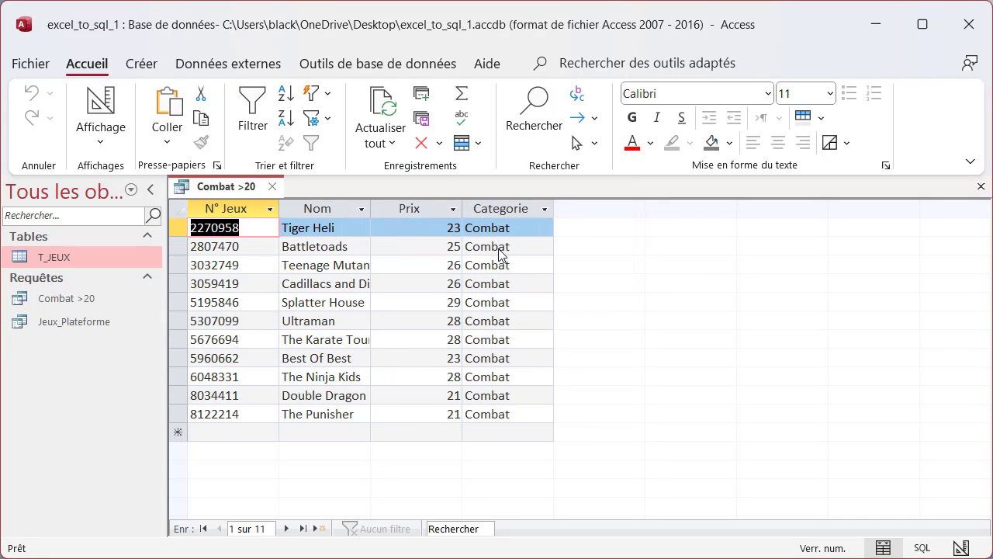
{"action": "left_click", "coordinate": [270, 193]}
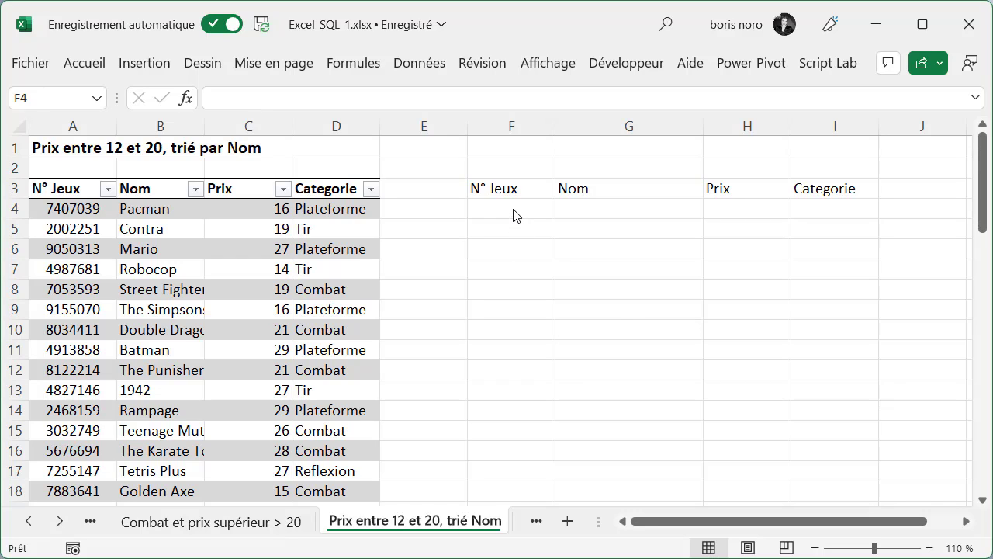
Step: Enter =FILTRE(T_JEUX3;(T_JEUX3[Prix]>=12)*(T_JEUX3[Prix]<=20)) in F4 to list games priced 12–20
{"action": "type", "text": "=FILTRE(T_"}
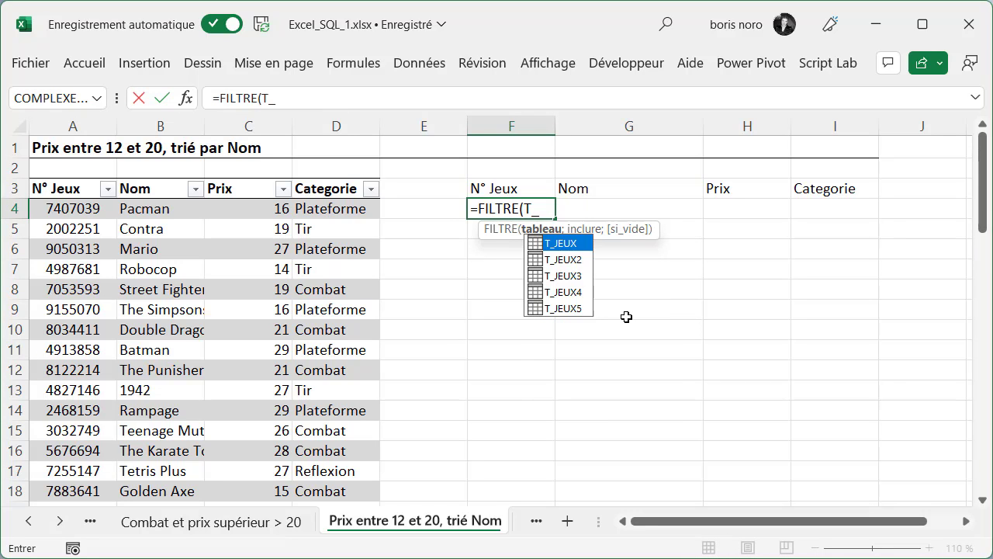
{"action": "double_click", "coordinate": [568, 276]}
{"action": "type", "text": ";"}
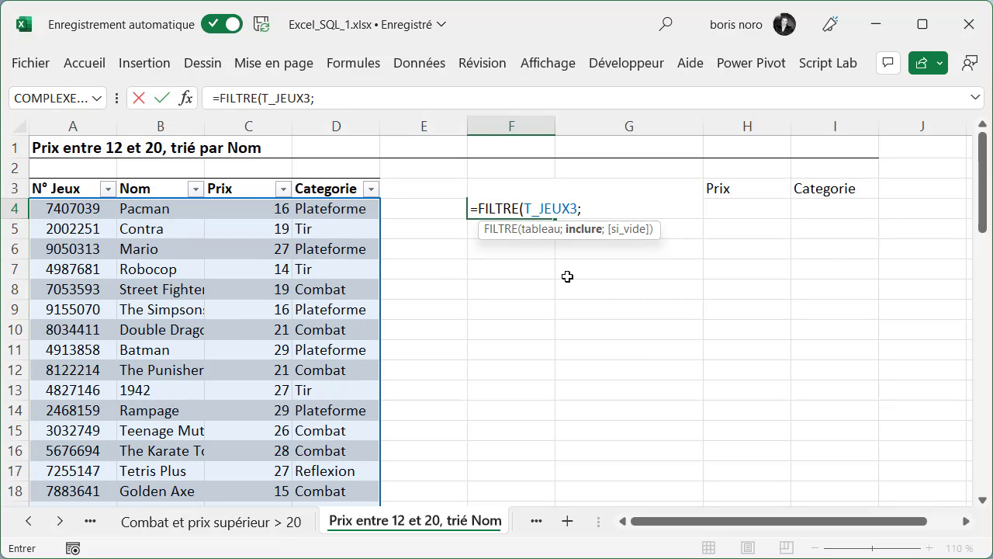
{"action": "type", "text": "("}
{"action": "type", "text": "T_JEUX3["}
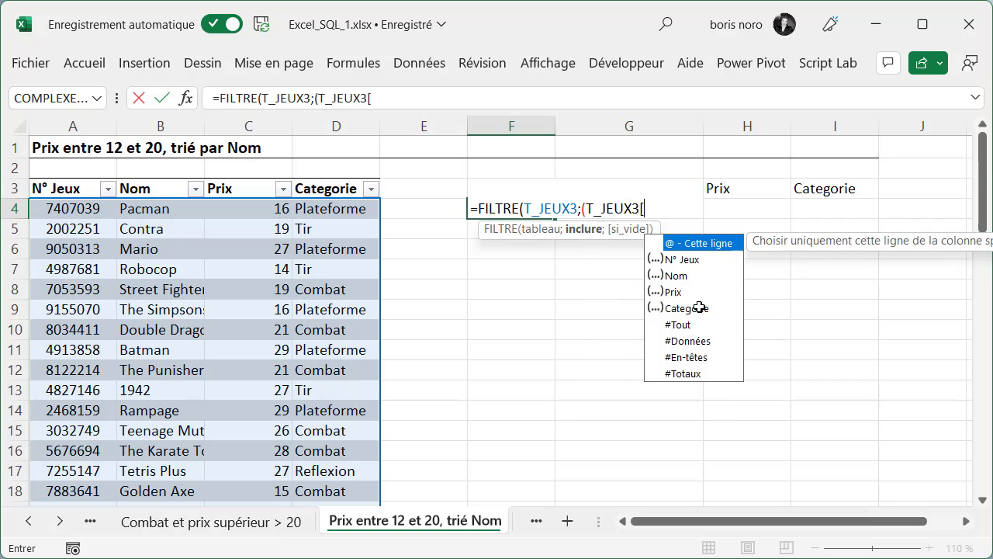
{"action": "double_click", "coordinate": [671, 297]}
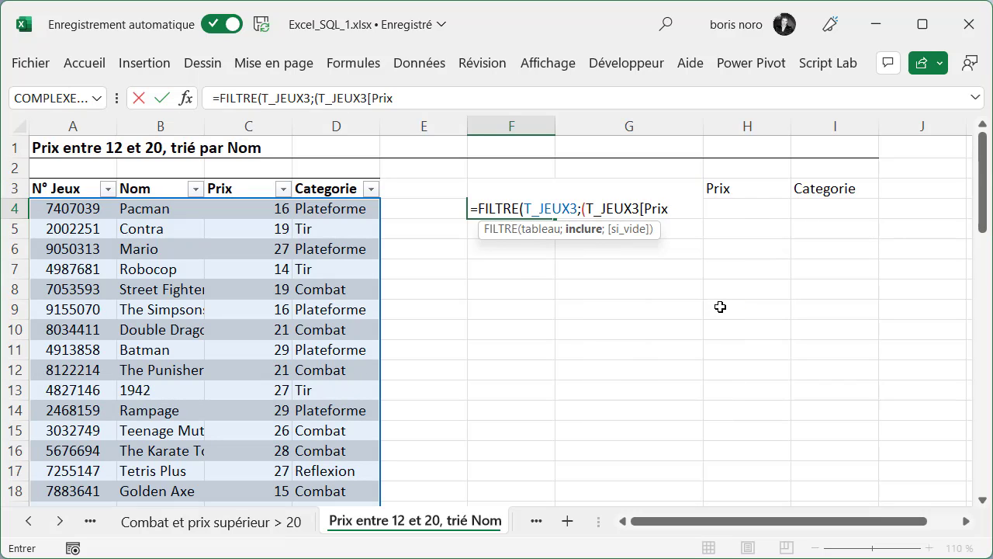
{"action": "type", "text": "]>"}
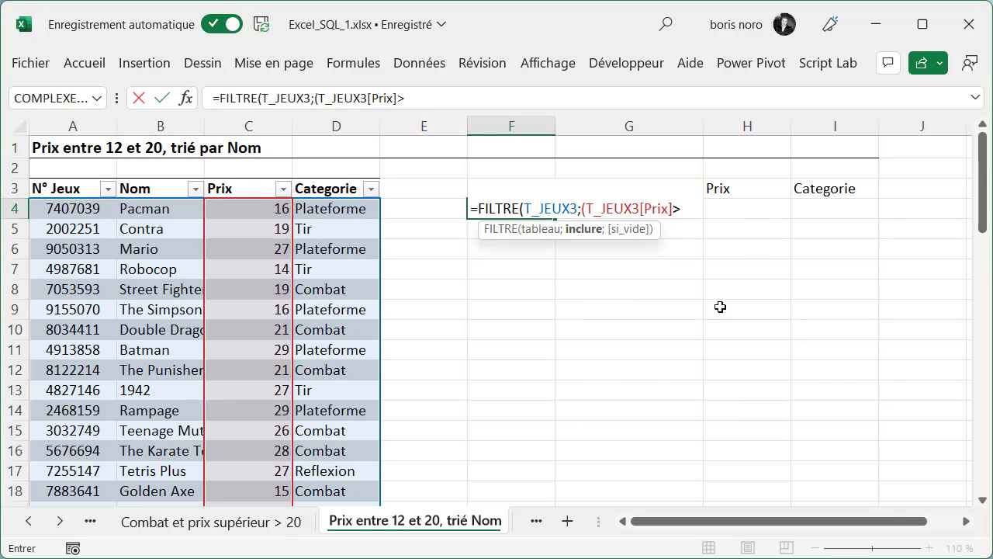
{"action": "type", "text": "="}
{"action": "type", "text": "12)"}
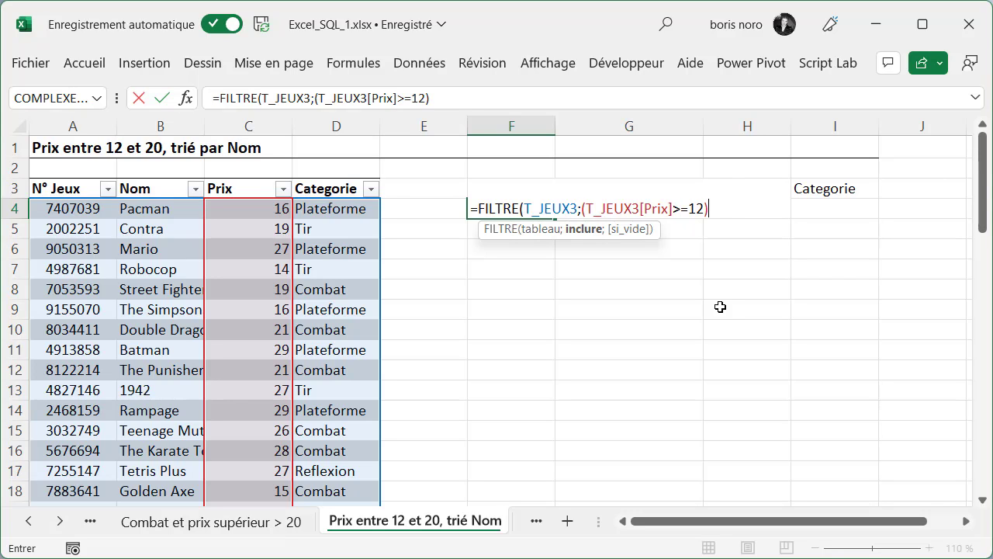
{"action": "type", "text": "*"}
{"action": "type", "text": "(T"}
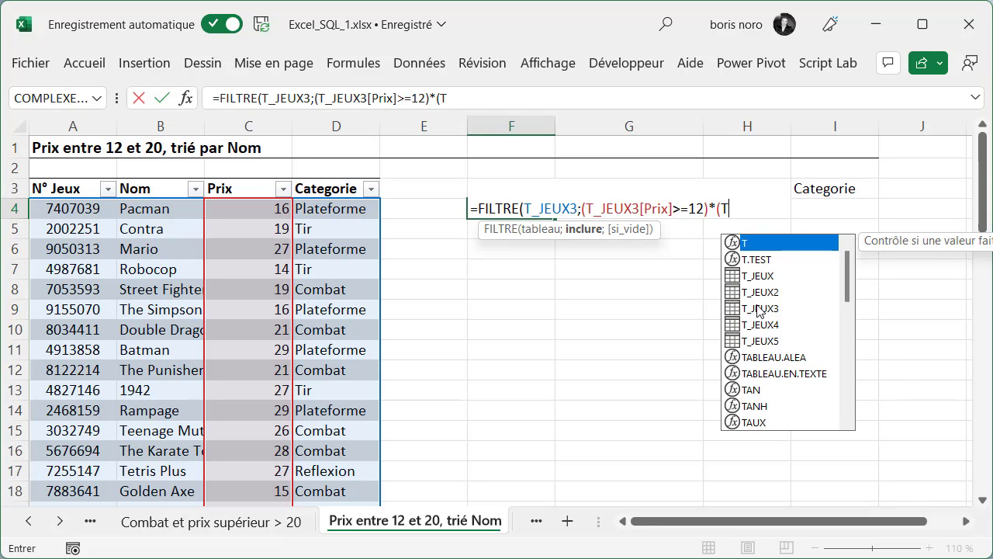
{"action": "double_click", "coordinate": [756, 308]}
{"action": "type", "text": "["}
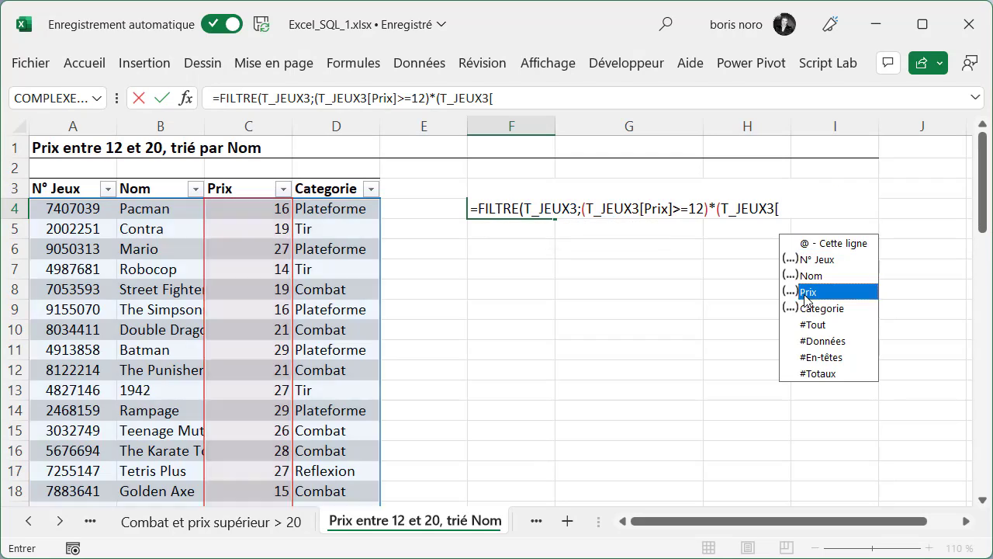
{"action": "double_click", "coordinate": [807, 292]}
{"action": "type", "text": "]<"}
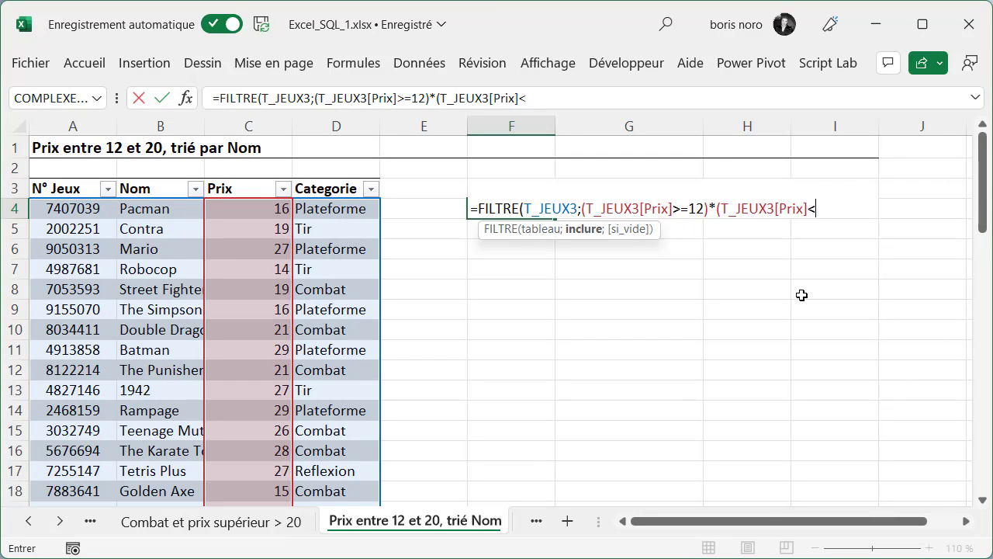
{"action": "type", "text": "="}
{"action": "type", "text": "20"}
{"action": "type", "text": "))"}
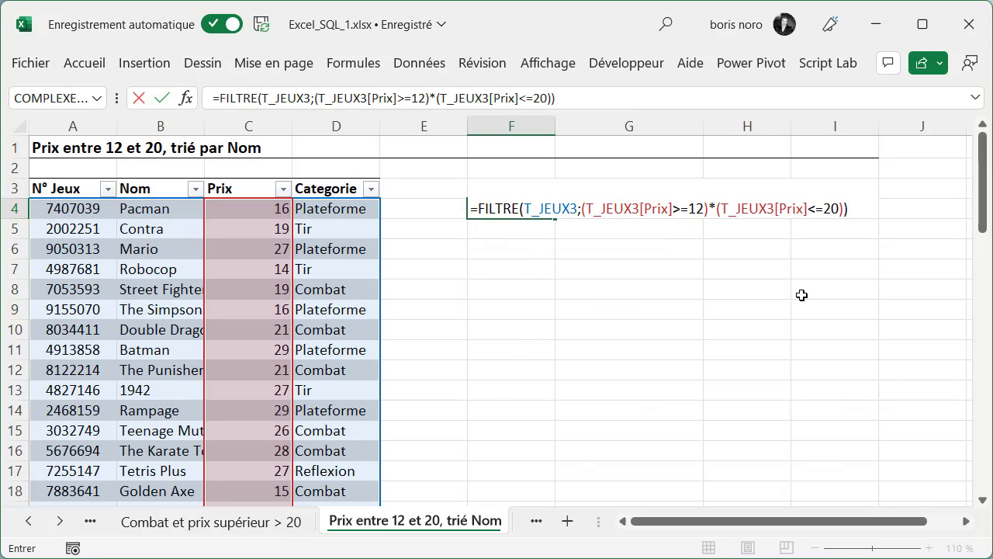
{"action": "key", "text": "Return"}
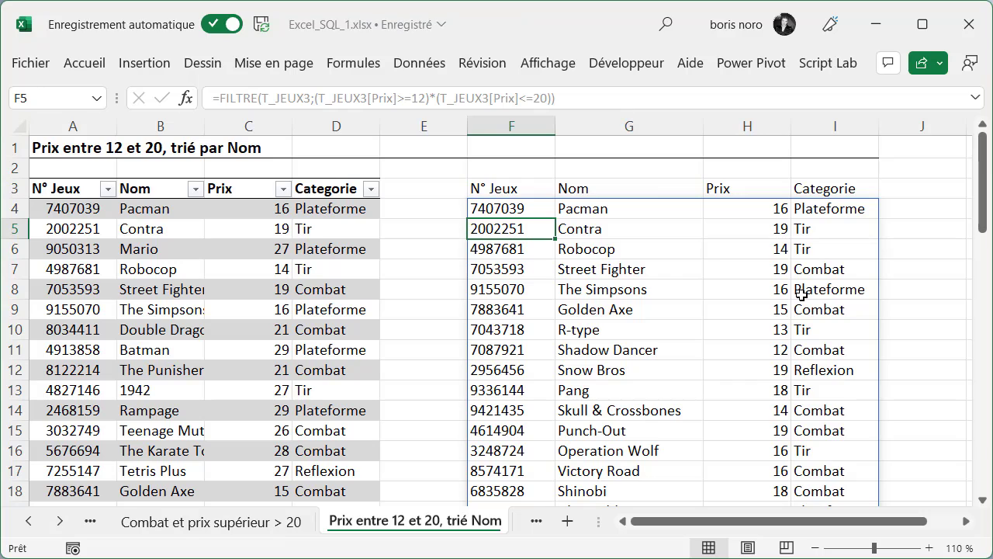
Step: Wrap the F4 FILTRE formula in TRIER(...;2;1) to sort the 12–20 priced games by Nom ascending
{"action": "left_click", "coordinate": [521, 209]}
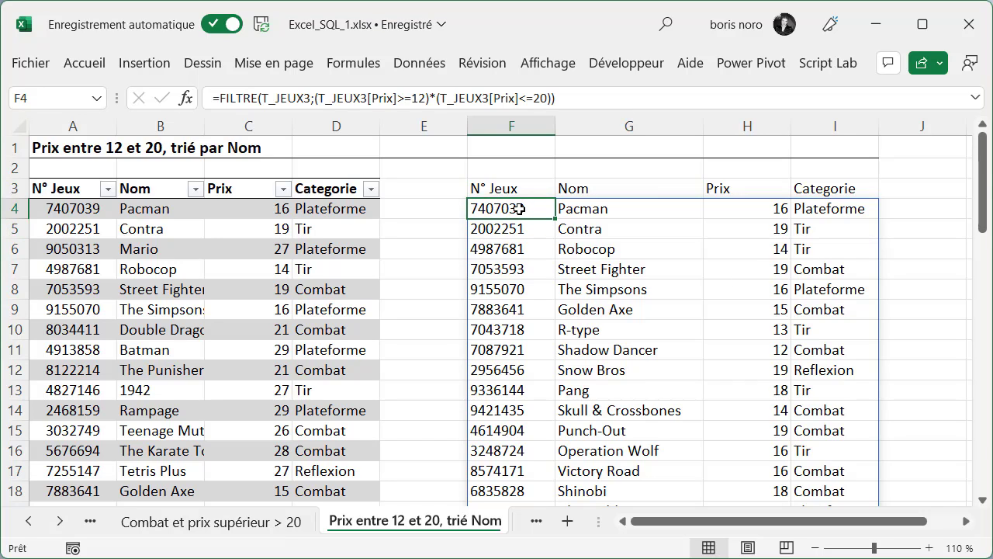
{"action": "double_click", "coordinate": [519, 209]}
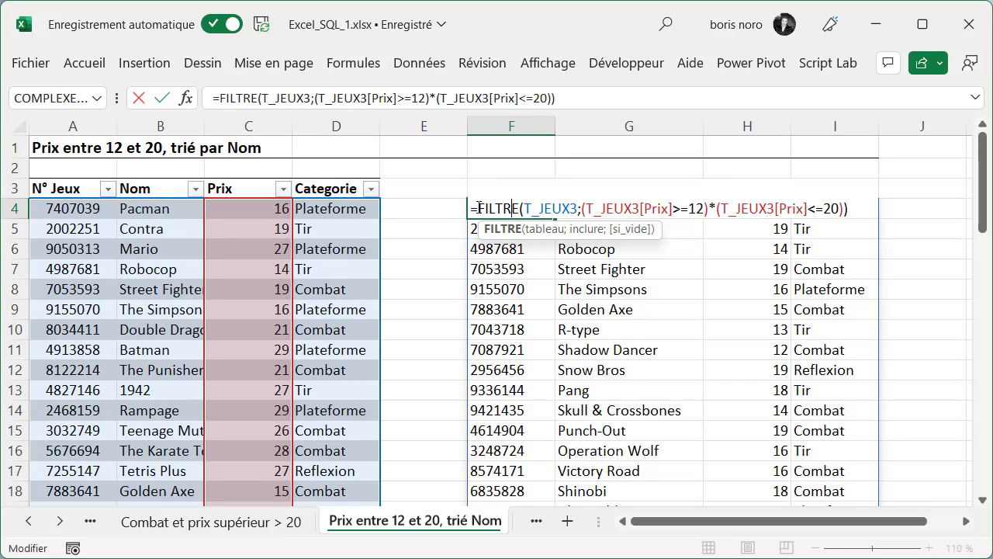
{"action": "left_click", "coordinate": [479, 208]}
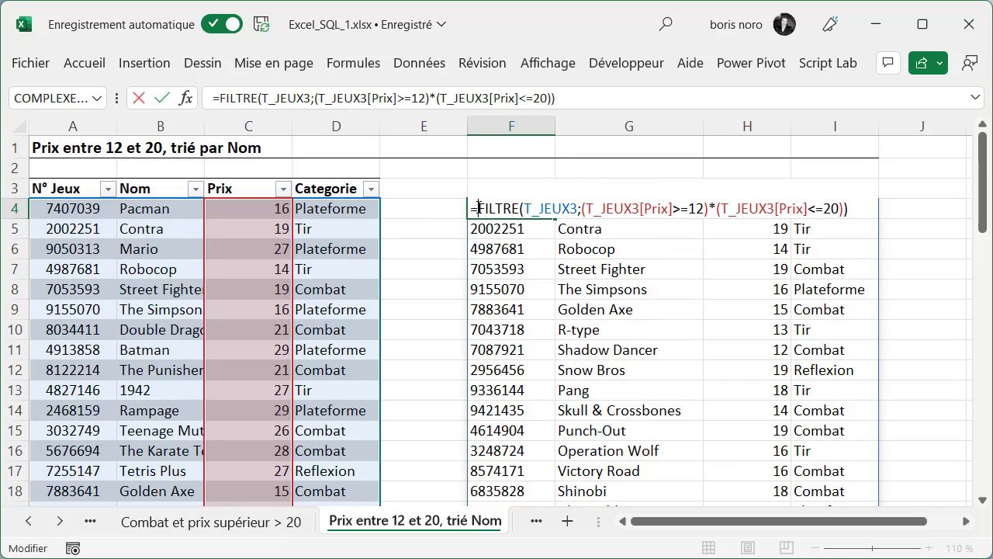
{"action": "type", "text": "TRIER("}
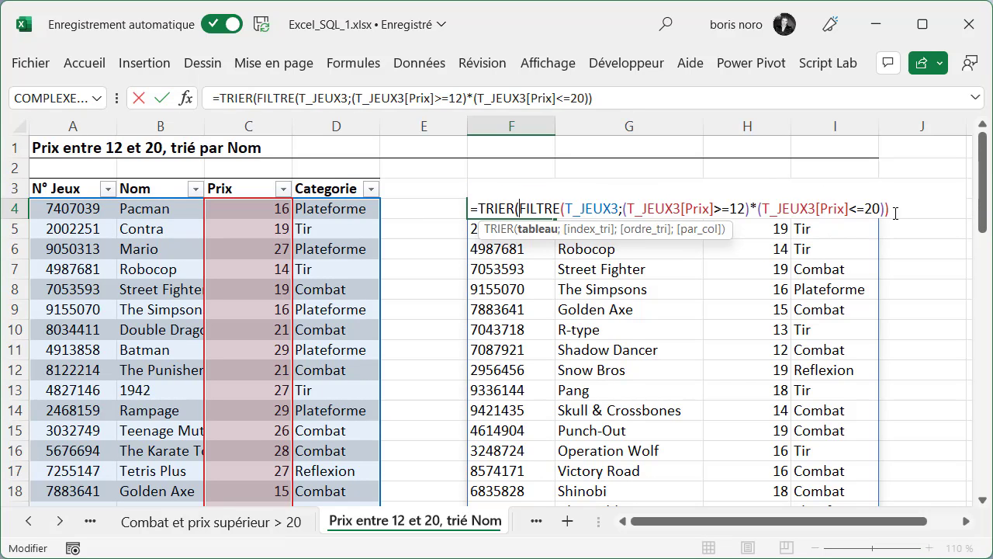
{"action": "left_click", "coordinate": [897, 212]}
{"action": "type", "text": ";"}
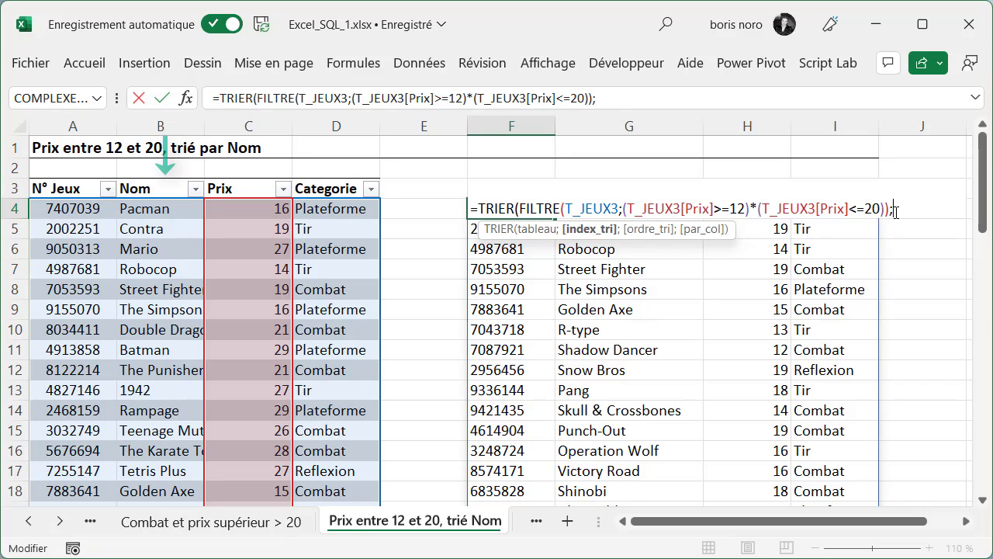
{"action": "type", "text": "2"}
{"action": "type", "text": ";"}
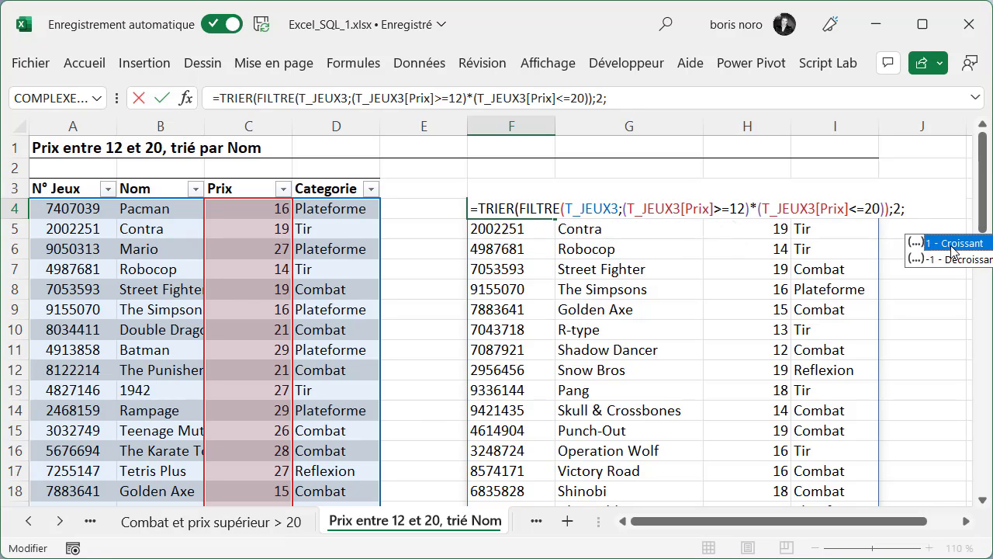
{"action": "double_click", "coordinate": [952, 245]}
{"action": "type", "text": ")"}
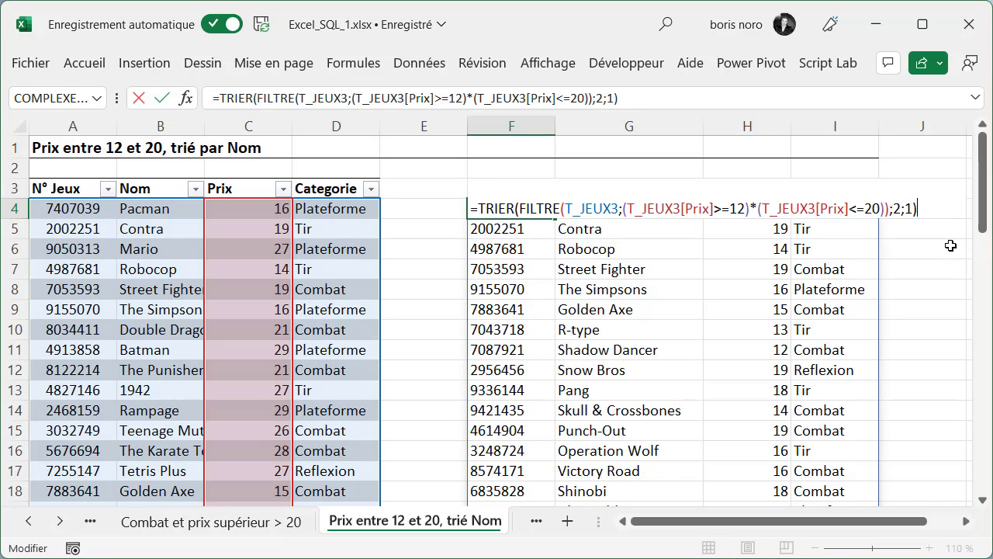
{"action": "key", "text": "Return"}
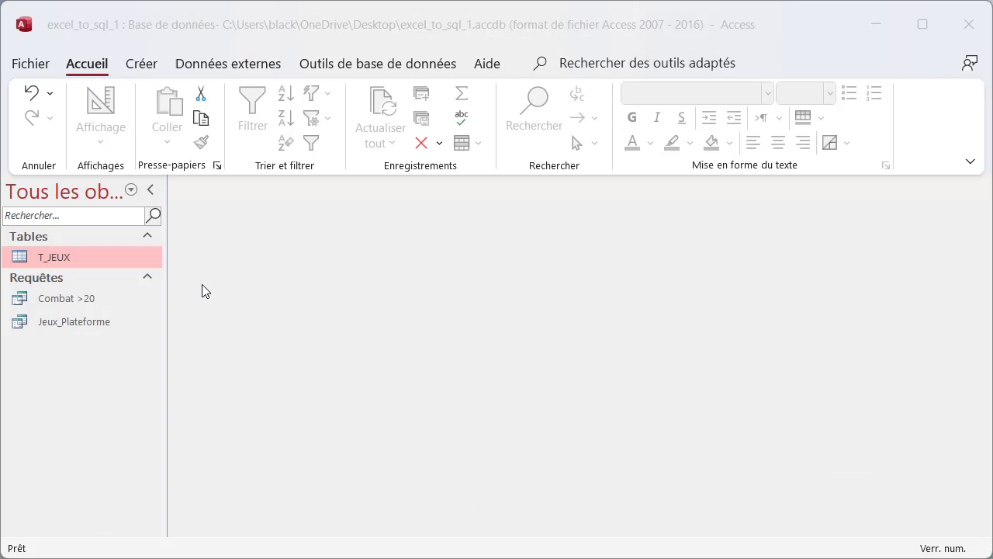
Step: Start a new Access query in SQL view selecting all fields FROM T_JEUX
{"action": "left_click", "coordinate": [144, 65]}
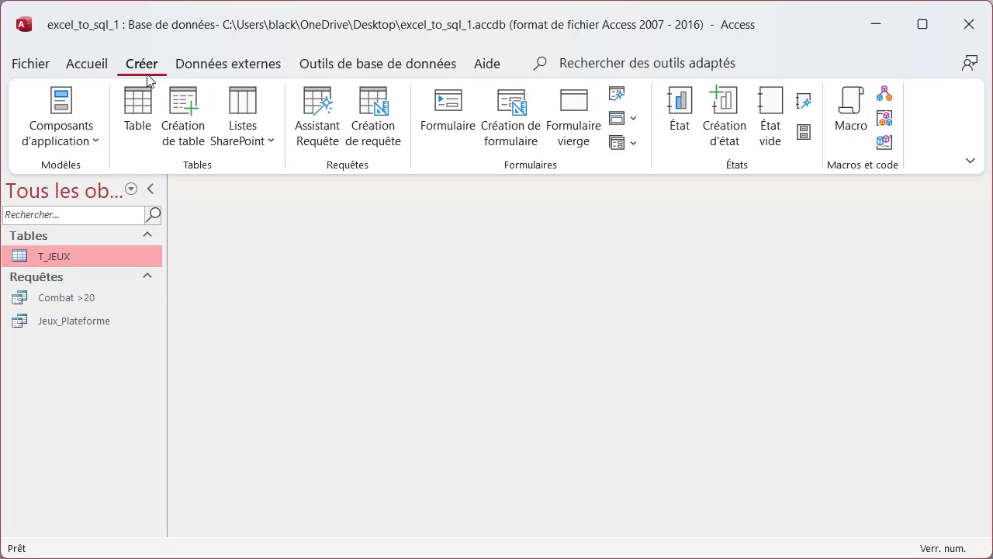
{"action": "left_click", "coordinate": [376, 106]}
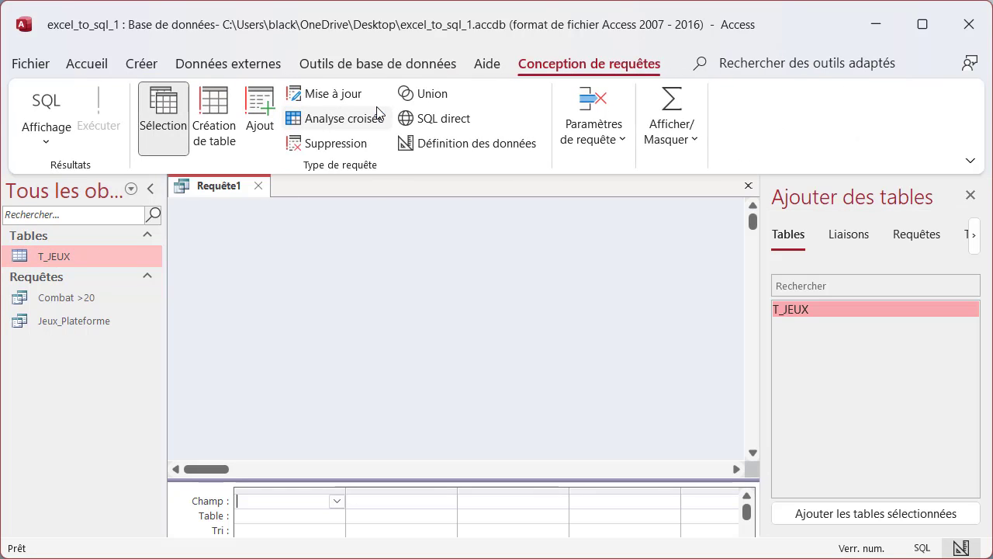
{"action": "left_click", "coordinate": [48, 104]}
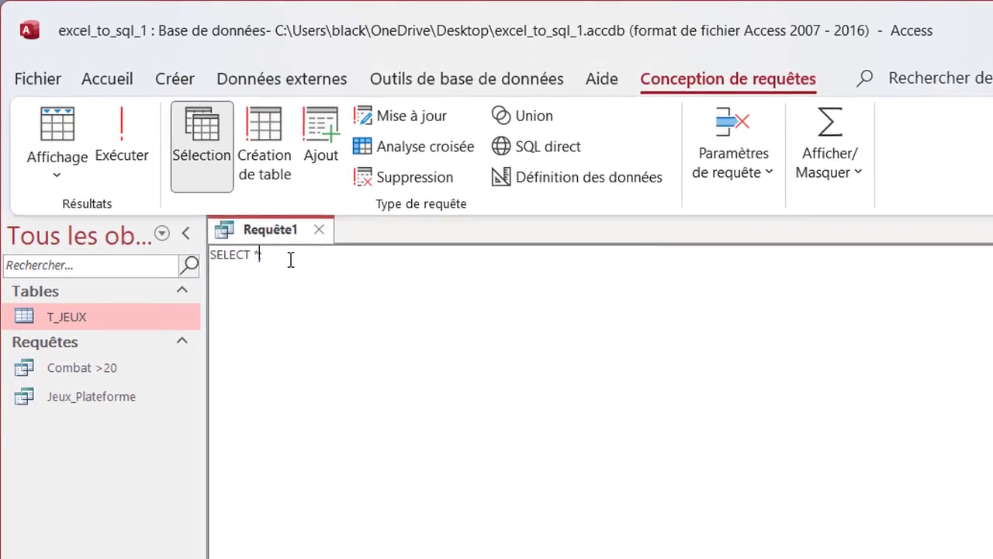
{"action": "type", "text": "*"}
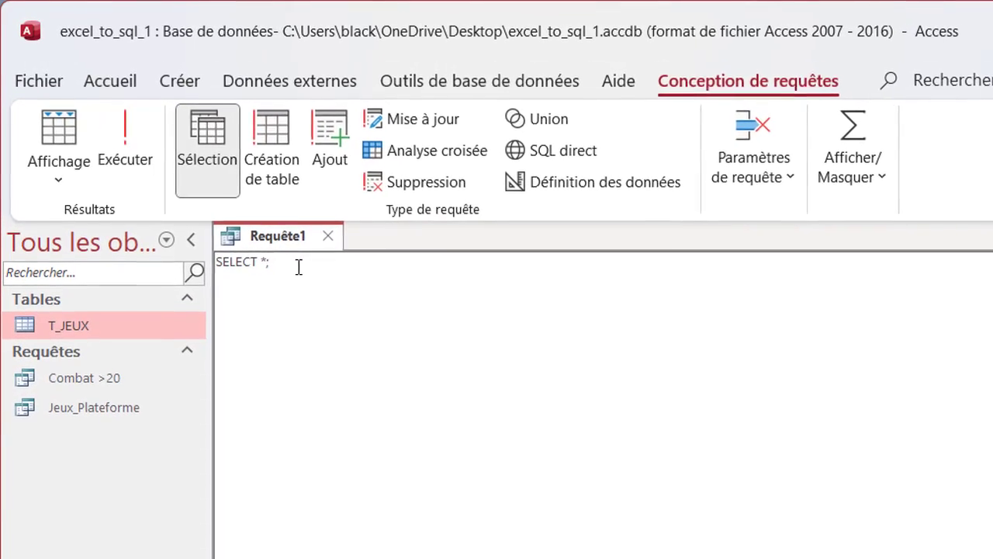
{"action": "key", "text": "Return"}
{"action": "type", "text": "FROM "}
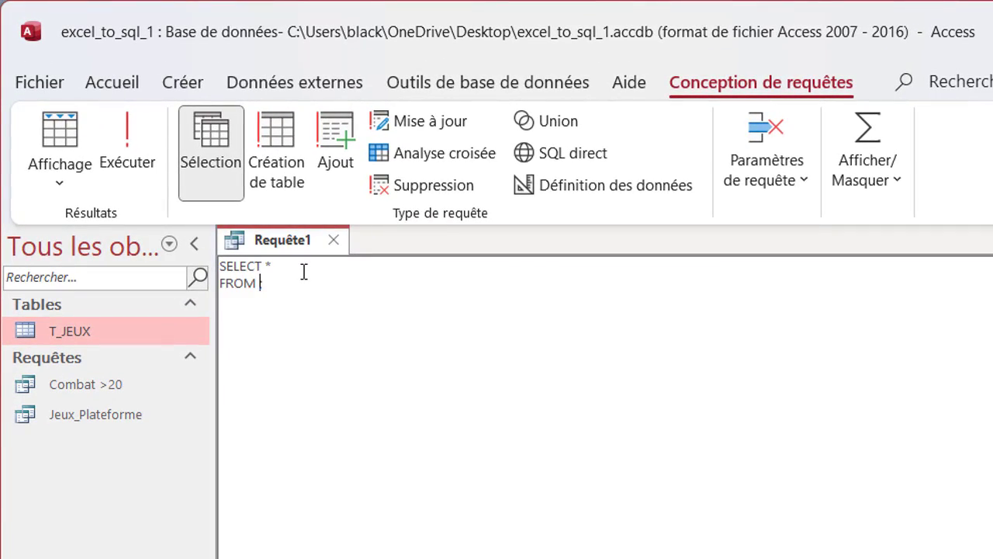
{"action": "type", "text": "T_JEUX"}
Step: Add WHERE Prix BETWEEN 12 AND 20 ORDER BY Nom, run it, and return to Excel
{"action": "key", "text": "Return"}
{"action": "type", "text": "WHERE"}
{"action": "type", "text": "P;"}
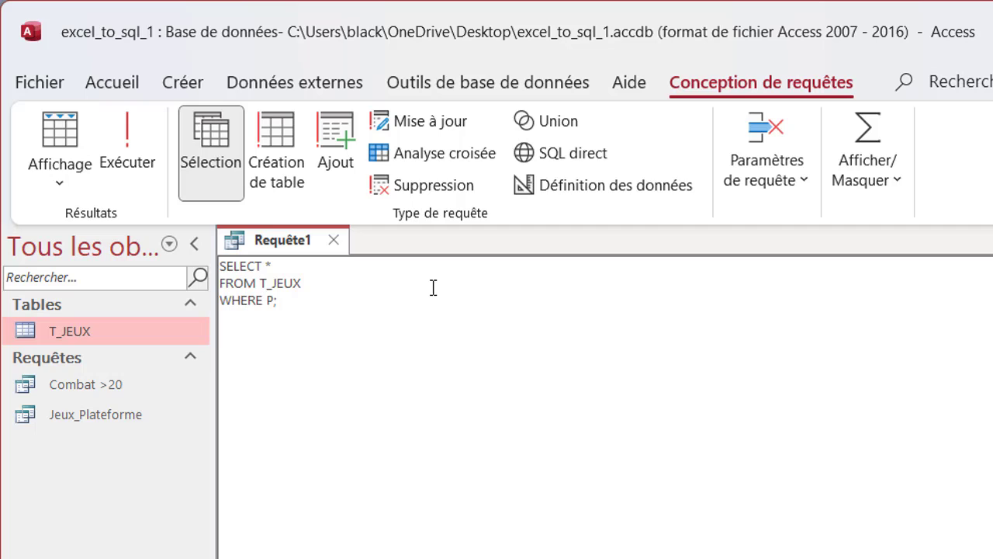
{"action": "type", "text": "rix "}
{"action": "type", "text": "B"}
{"action": "type", "text": "ETWEEN"}
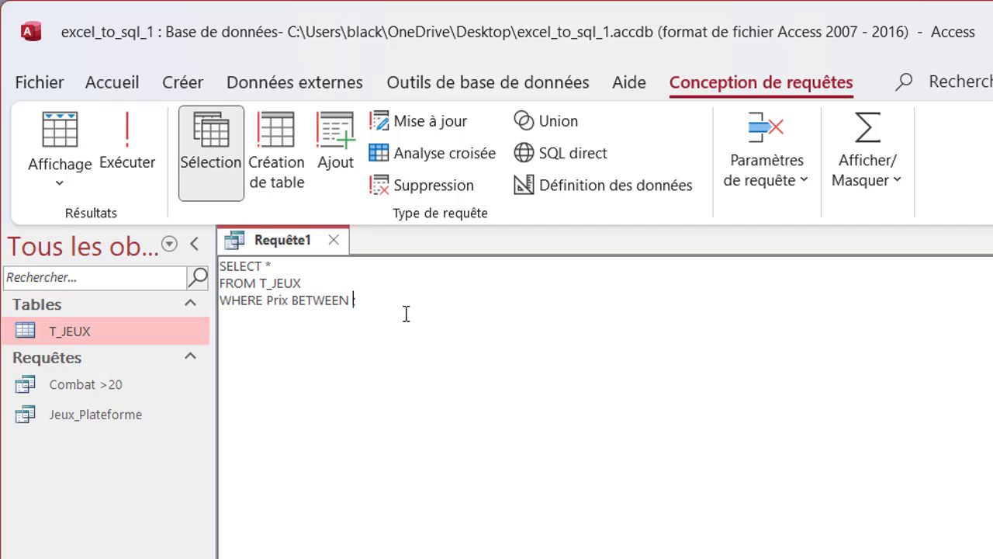
{"action": "type", "text": " 12 AND"}
{"action": "type", "text": " 20"}
{"action": "key", "text": "Return"}
{"action": "type", "text": "ORDER "}
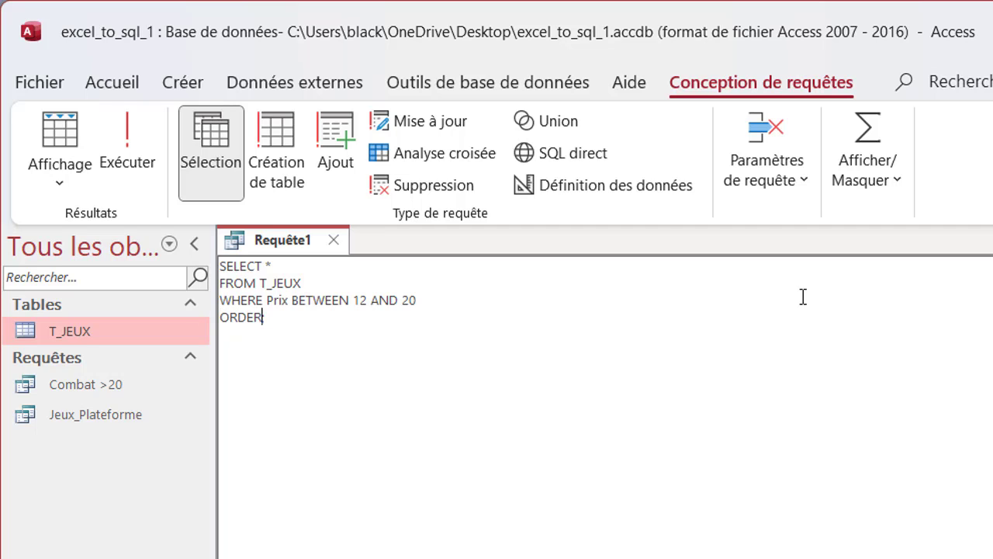
{"action": "type", "text": "BY"}
{"action": "type", "text": " Nom"}
{"action": "left_click", "coordinate": [133, 157]}
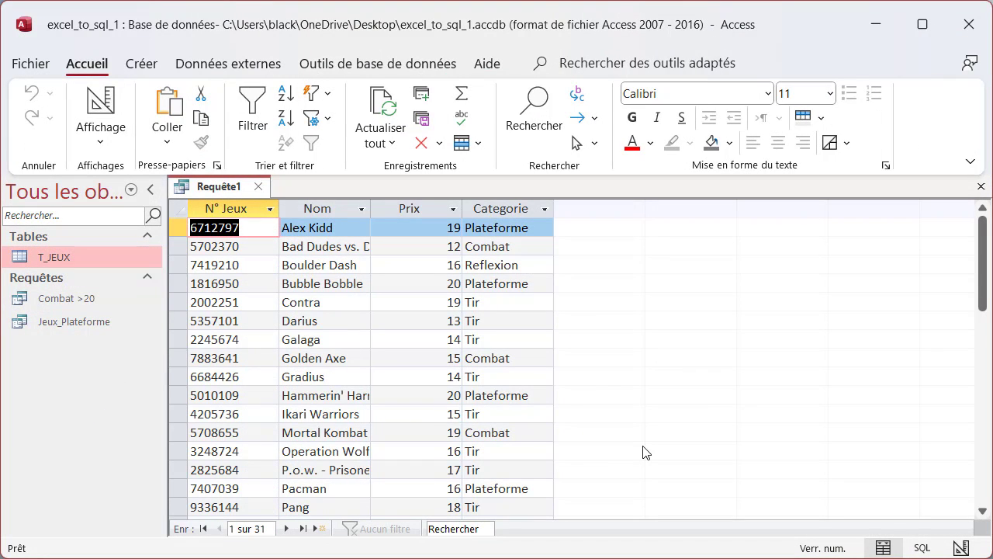
{"action": "key", "text": "alt+Tab"}
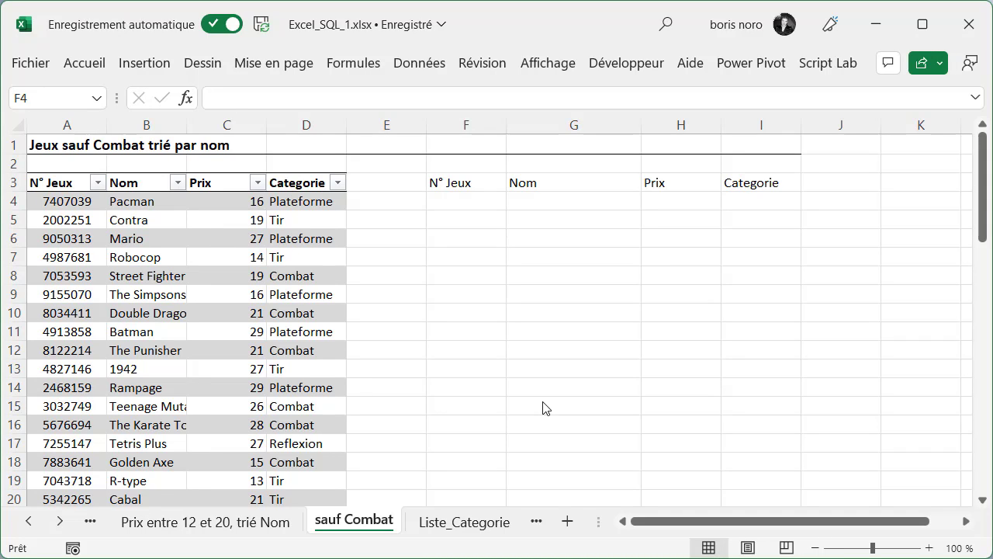
Step: Enter =FILTRE(T_JEUX4;T_JEUX4[Categorie]<>"Combat") in F4 to list the non-Combat games
{"action": "left_click", "coordinate": [470, 202]}
{"action": "type", "text": "=FILTRE(T"}
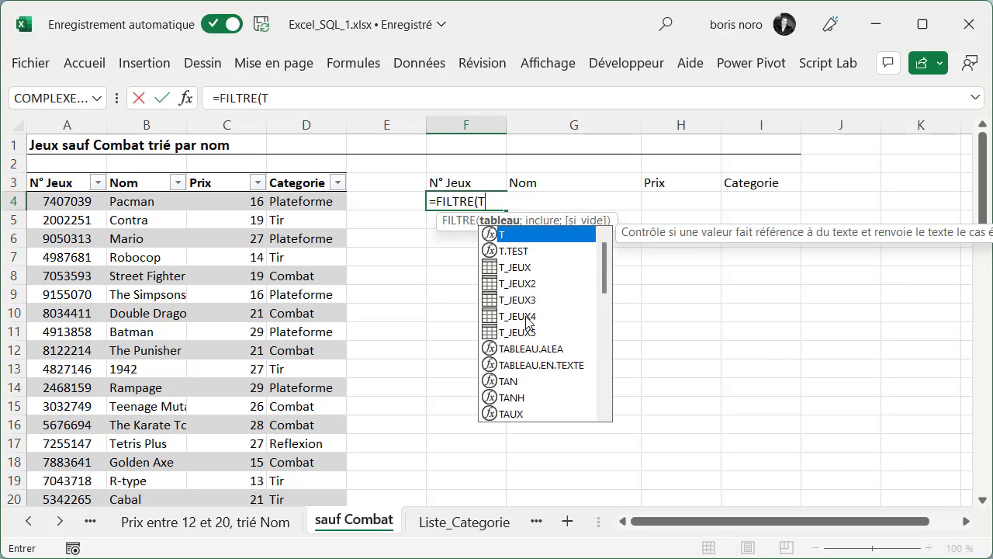
{"action": "double_click", "coordinate": [526, 317]}
{"action": "type", "text": ";"}
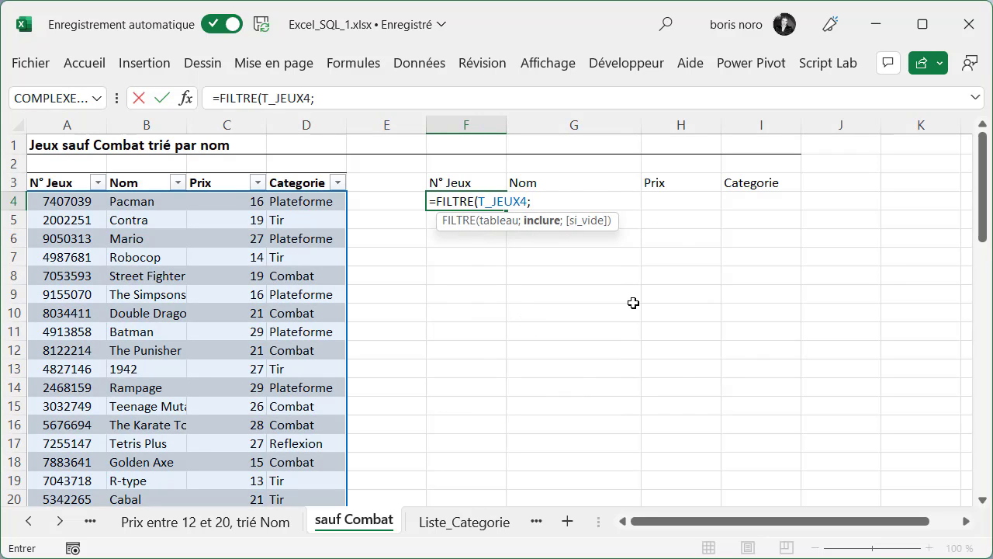
{"action": "type", "text": "T_JEUX4["}
{"action": "double_click", "coordinate": [635, 298]}
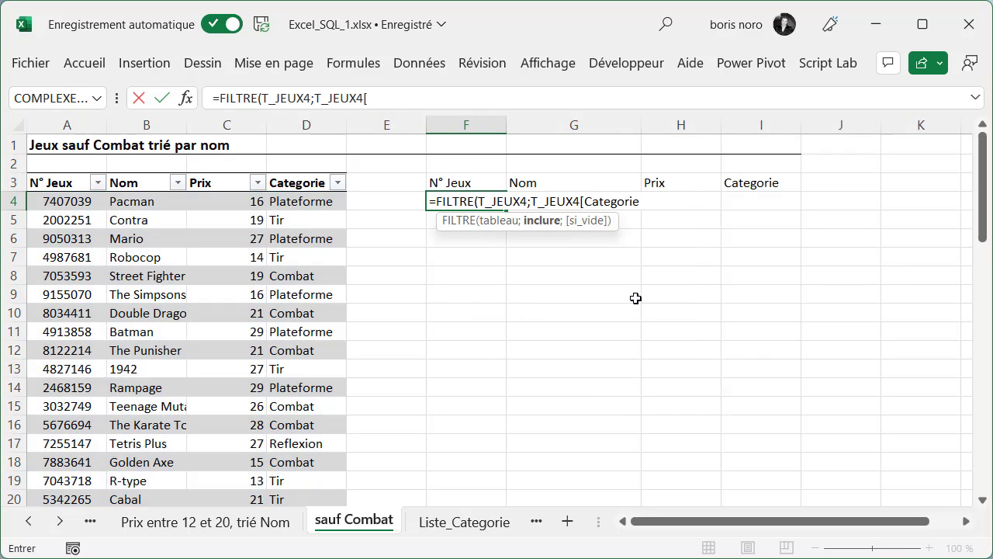
{"action": "type", "text": "]<"}
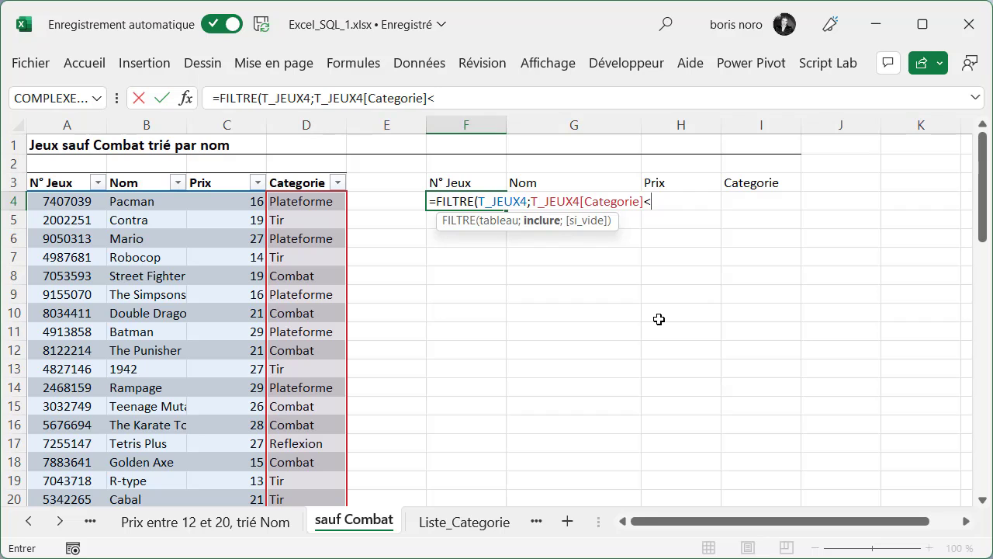
{"action": "type", "text": ">\"Combat"}
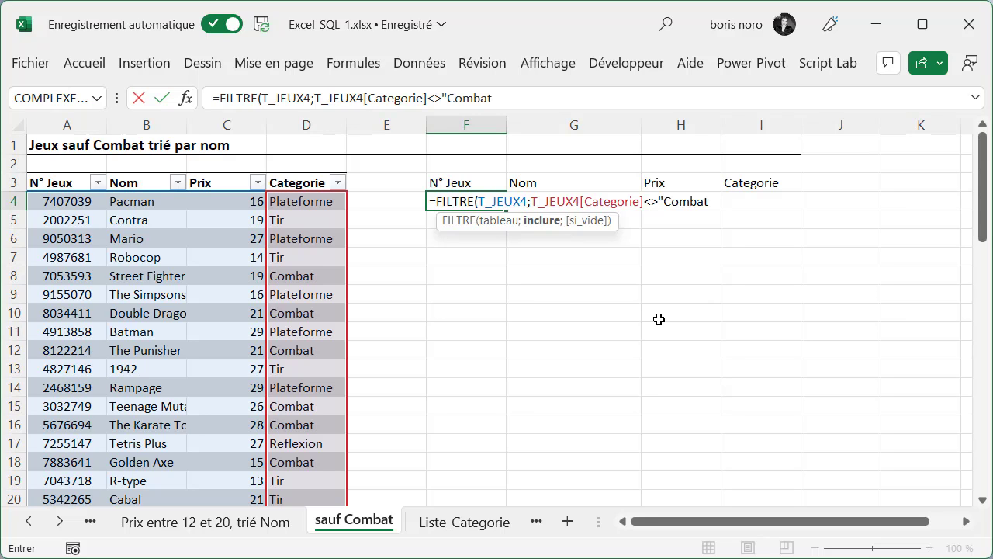
{"action": "type", "text": "\")"}
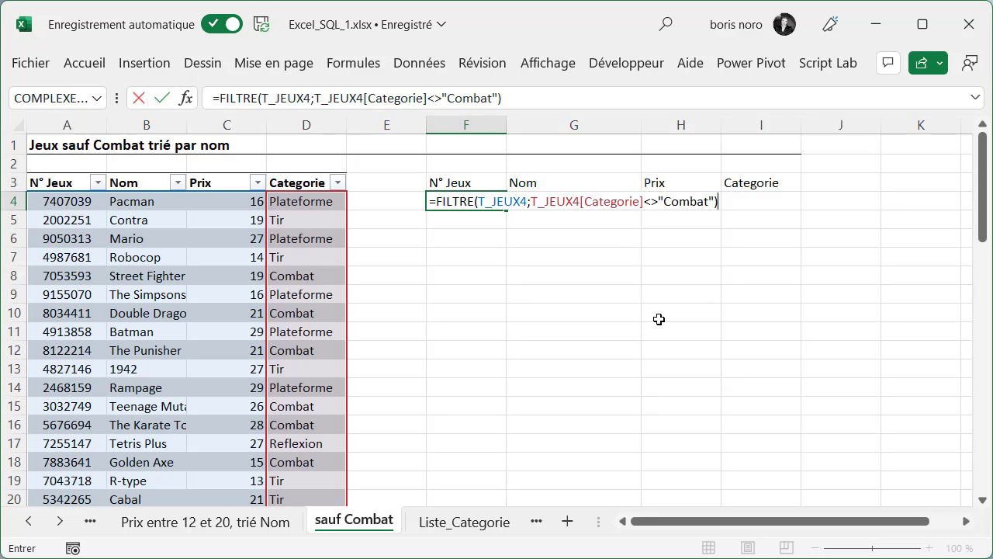
{"action": "key", "text": "Return"}
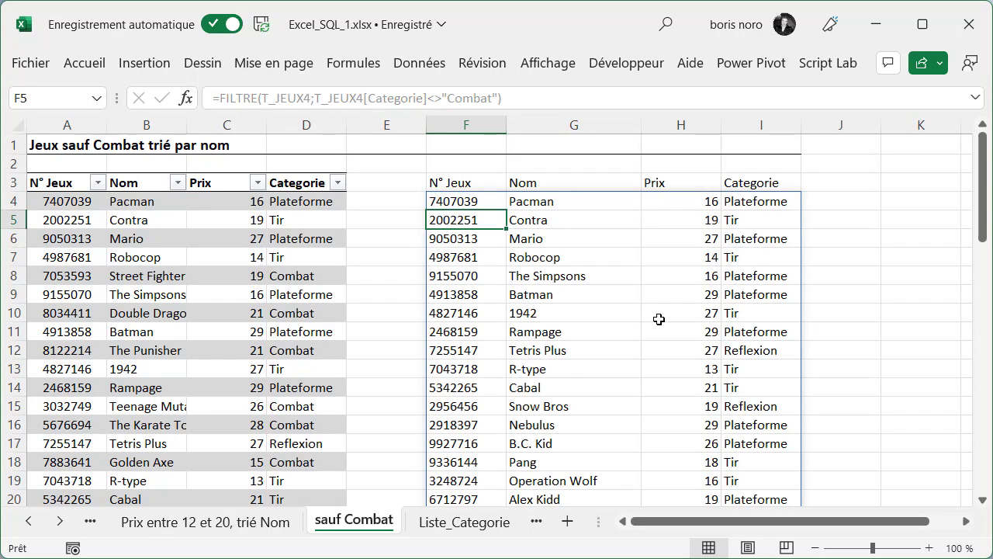
Step: Wrap the F4 filter in TRIER(...;2) to sort the non-Combat games by Nom
{"action": "left_click", "coordinate": [479, 205]}
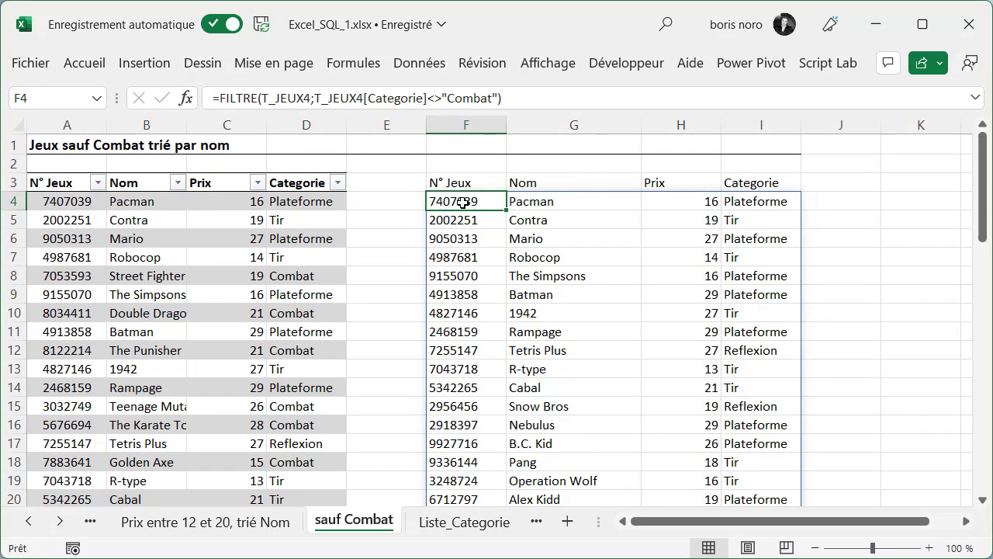
{"action": "double_click", "coordinate": [464, 203]}
{"action": "type", "text": "TRI"}
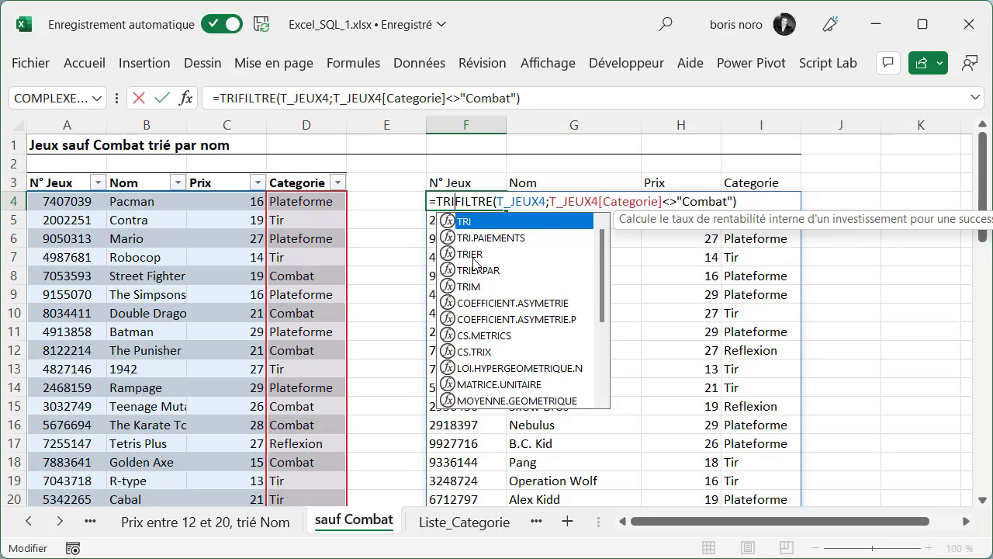
{"action": "double_click", "coordinate": [473, 259]}
{"action": "left_click", "coordinate": [772, 204]}
{"action": "type", "text": ";"}
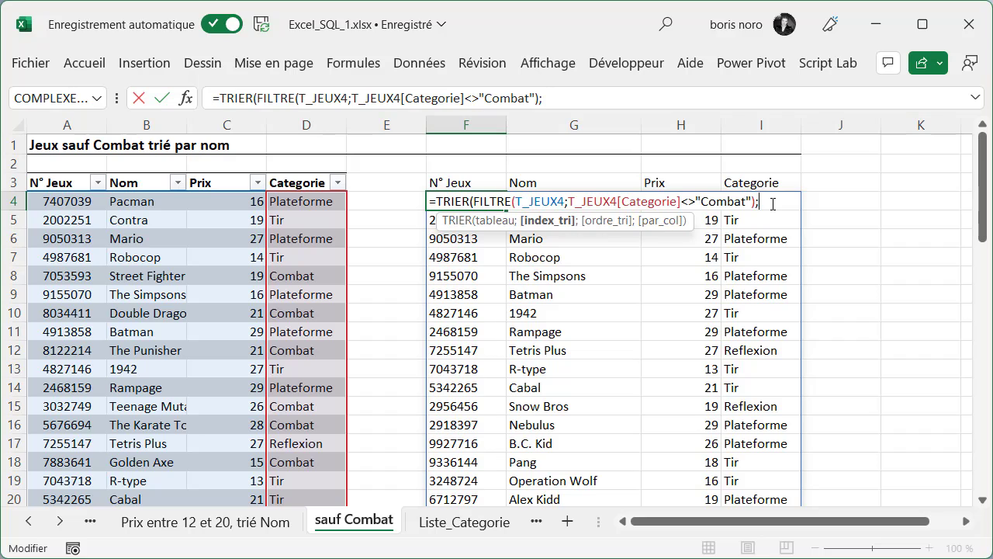
{"action": "type", "text": "2"}
{"action": "type", "text": ")"}
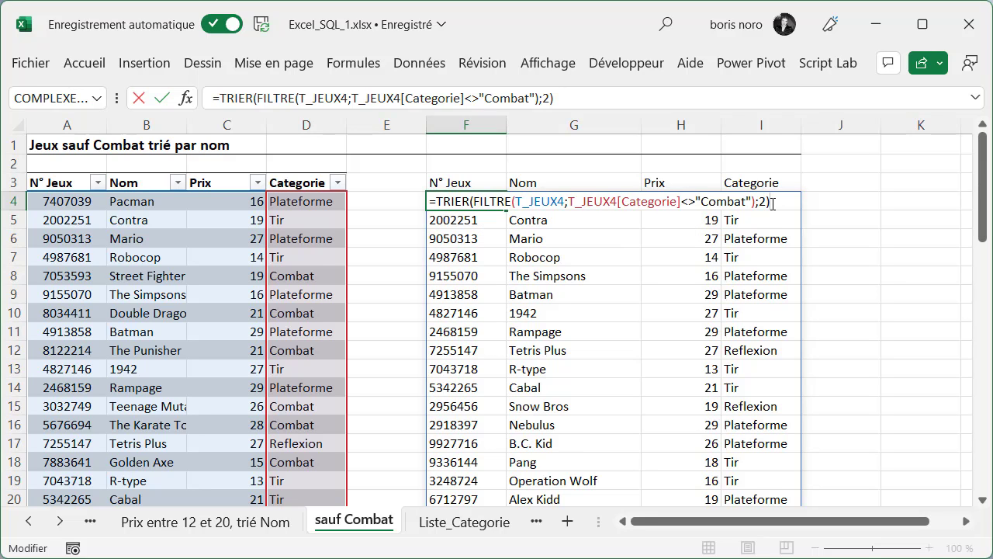
{"action": "key", "text": "Return"}
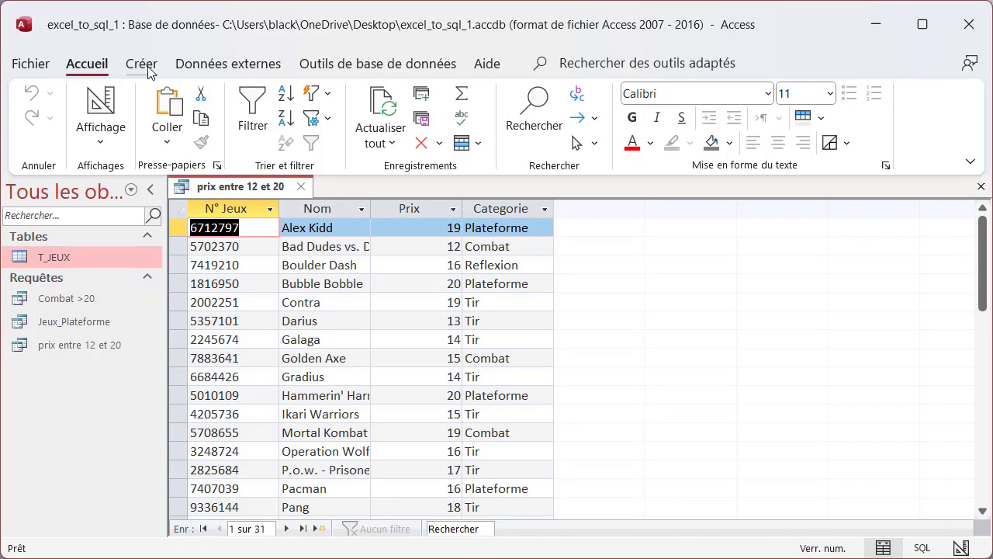
Step: Start a new Access query in SQL view with SELECT * FROM T_JEUX
{"action": "left_click", "coordinate": [143, 65]}
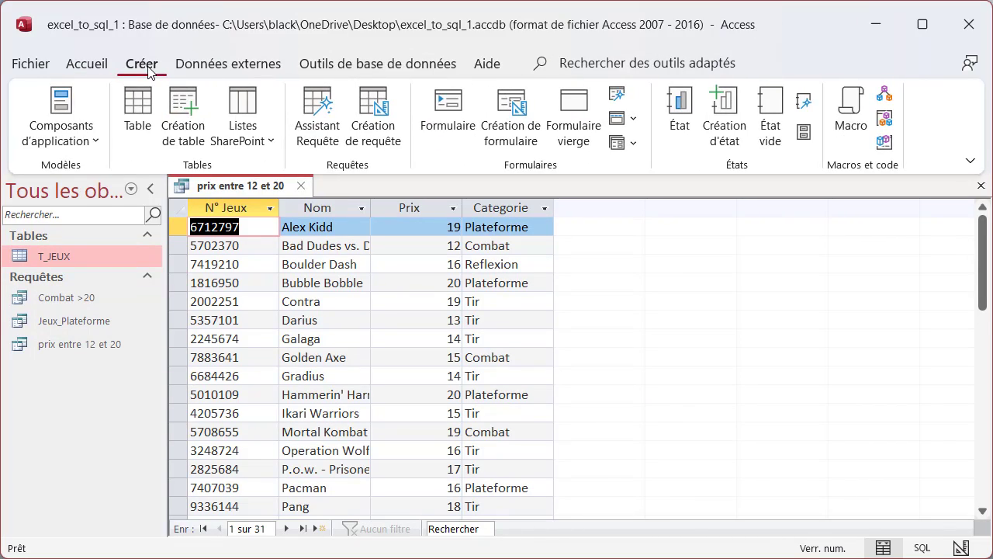
{"action": "left_click", "coordinate": [375, 119]}
{"action": "left_click", "coordinate": [43, 110]}
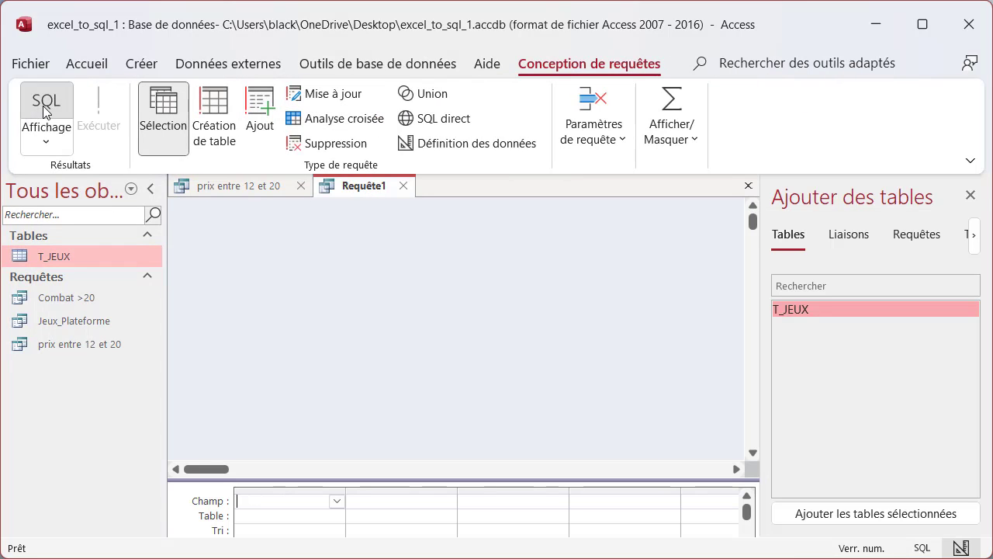
{"action": "left_click", "coordinate": [259, 215]}
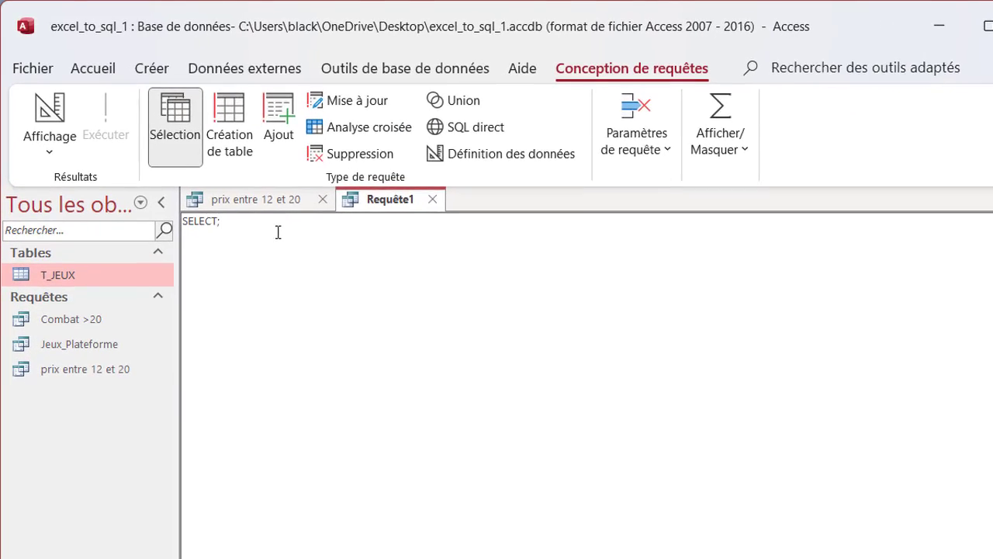
{"action": "type", "text": "*"}
{"action": "key", "text": "Return"}
{"action": "type", "text": "FROM T_JEUX;"}
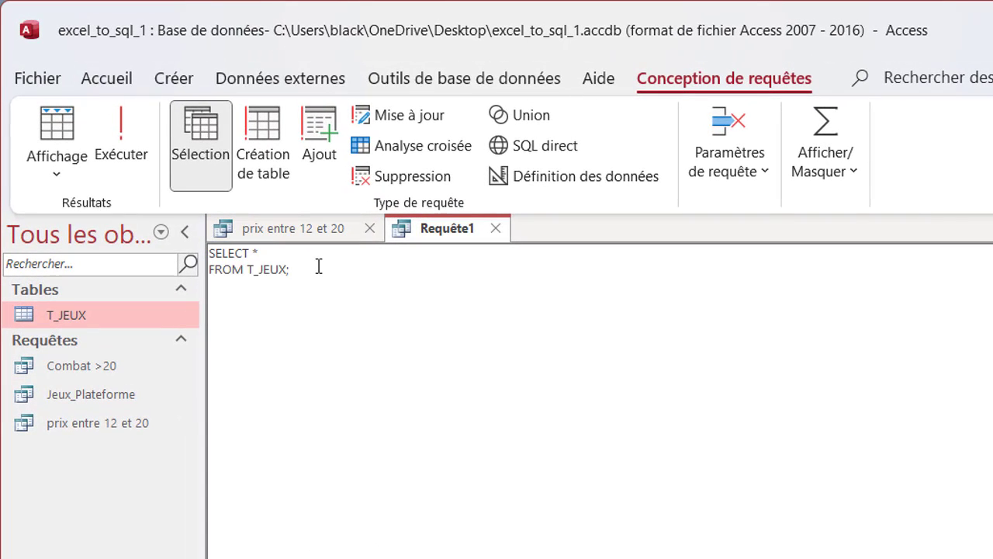
Step: Add WHERE Categorie <> "Combat" ORDER BY Nom and run the query
{"action": "key", "text": "Return"}
{"action": "type", "text": "WHERE Categorie"}
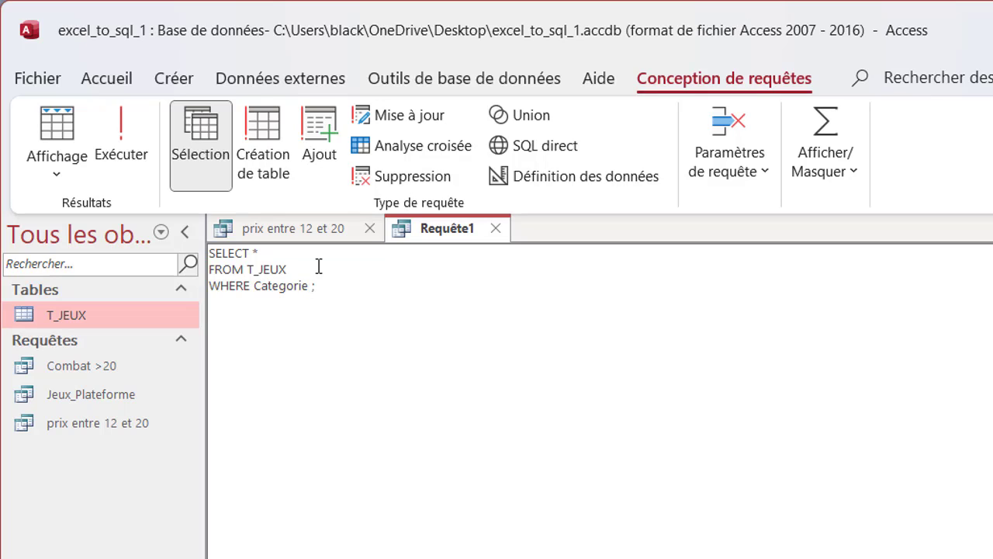
{"action": "type", "text": " <>"}
{"action": "key", "text": "Delete"}
{"action": "type", "text": "\"Combat"}
{"action": "type", "text": "\""}
{"action": "key", "text": "Return"}
{"action": "type", "text": "ORDER BY "}
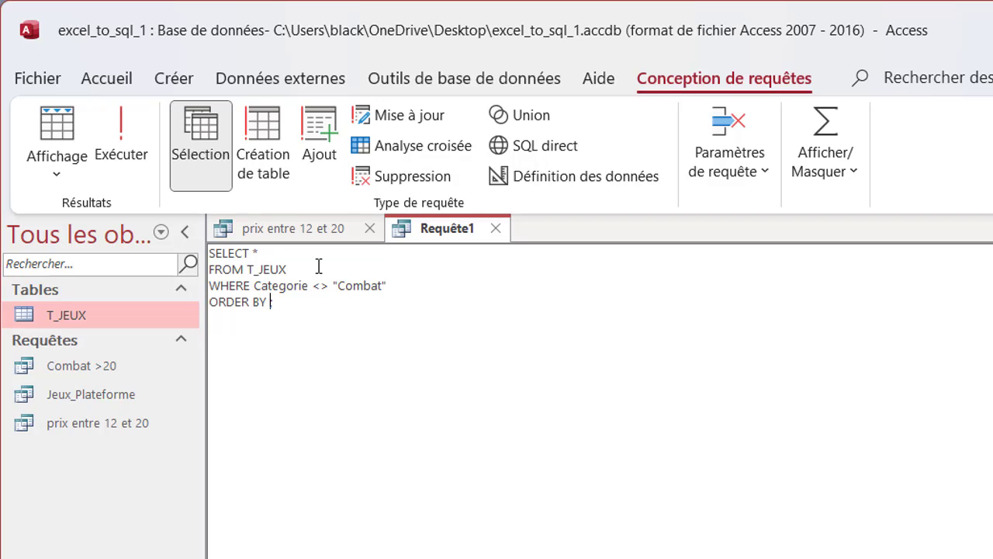
{"action": "type", "text": "Nom"}
{"action": "key", "text": "Delete"}
{"action": "left_click", "coordinate": [126, 150]}
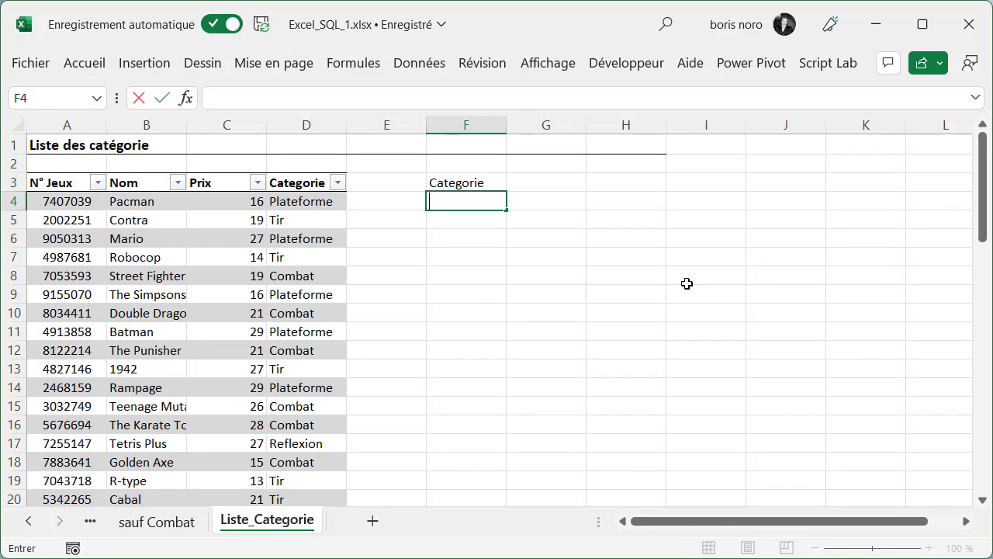
Step: Enter =UNIQUE(T_JEUX5[Categorie]) in F4 to list each category once
{"action": "type", "text": "="}
{"action": "type", "text": "UNIQUE("}
{"action": "left_click", "coordinate": [298, 173]}
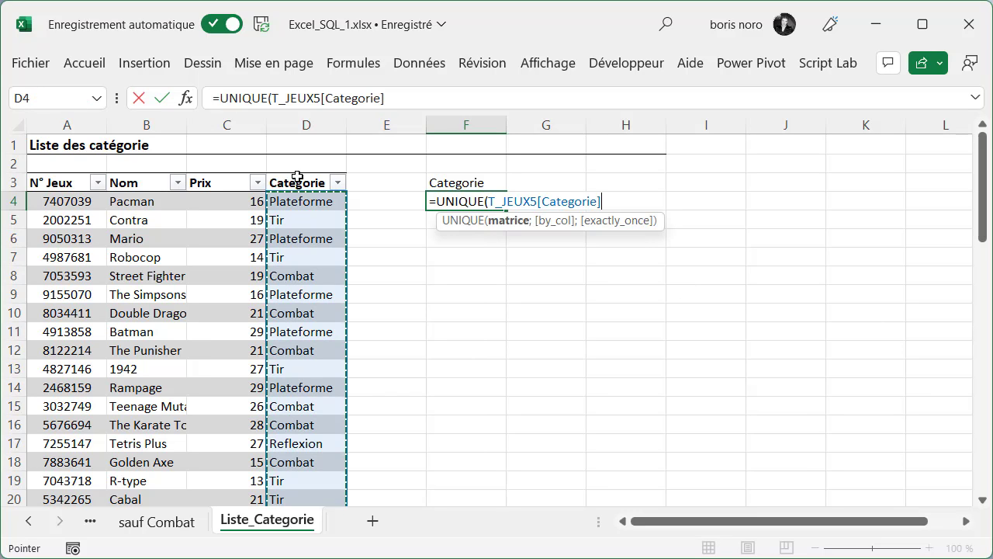
{"action": "key", "text": "Return"}
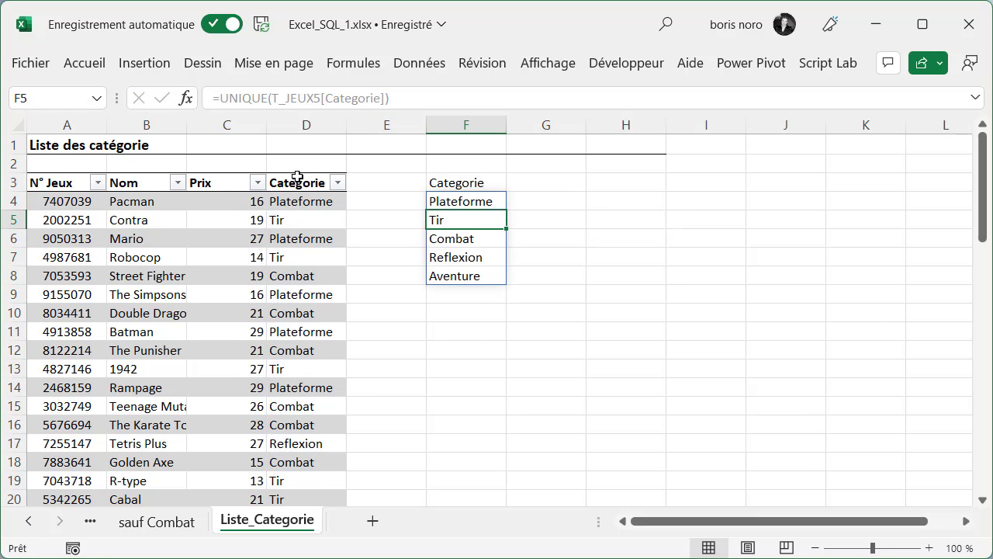
{"action": "key", "text": "Right"}
{"action": "key", "text": "Right"}
Step: Wrap the F4 UNIQUE formula in TRIER to sort the categories alphabetically
{"action": "left_click", "coordinate": [455, 203]}
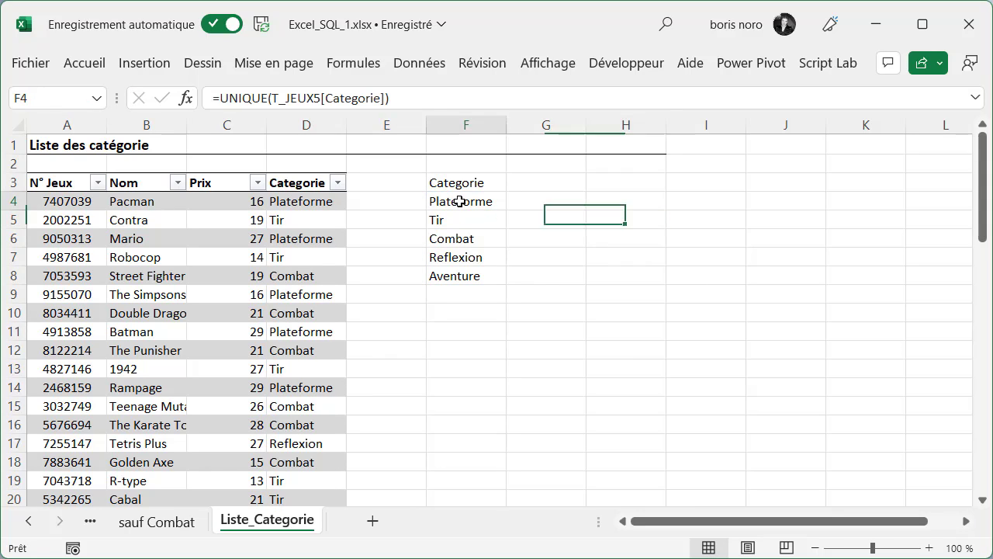
{"action": "left_click", "coordinate": [221, 98]}
{"action": "type", "text": "trier"}
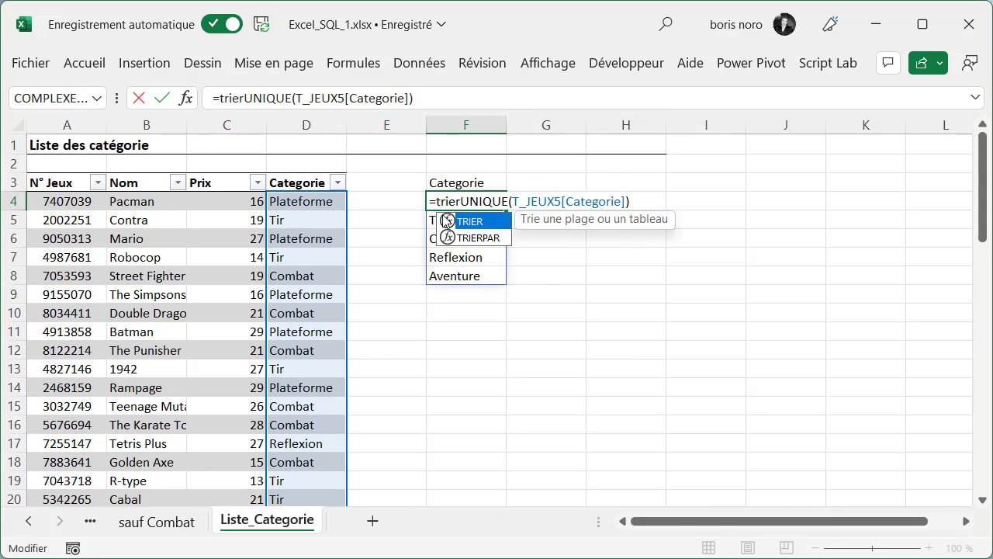
{"action": "double_click", "coordinate": [464, 222]}
{"action": "left_click", "coordinate": [656, 202]}
{"action": "type", "text": ")"}
{"action": "key", "text": "Return"}
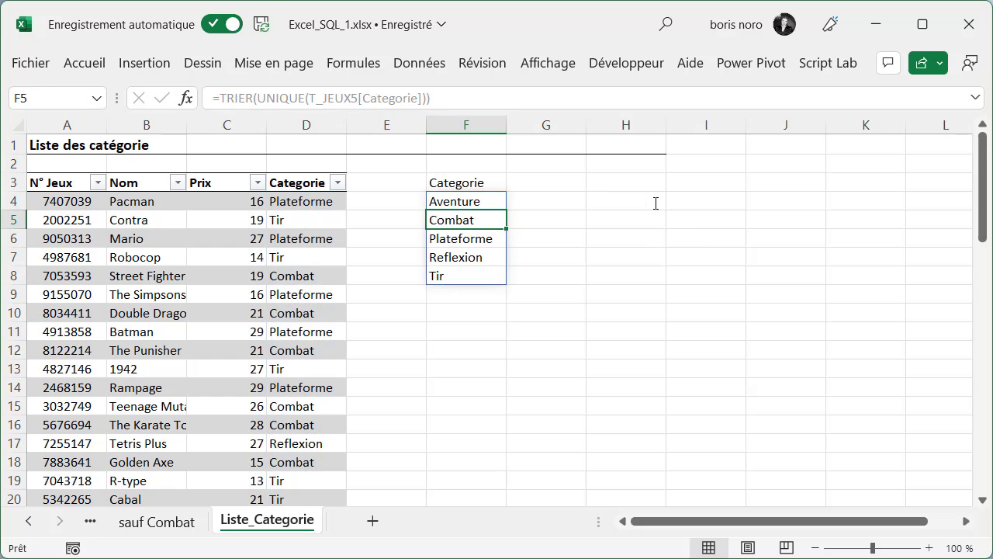
{"action": "left_click", "coordinate": [643, 375]}
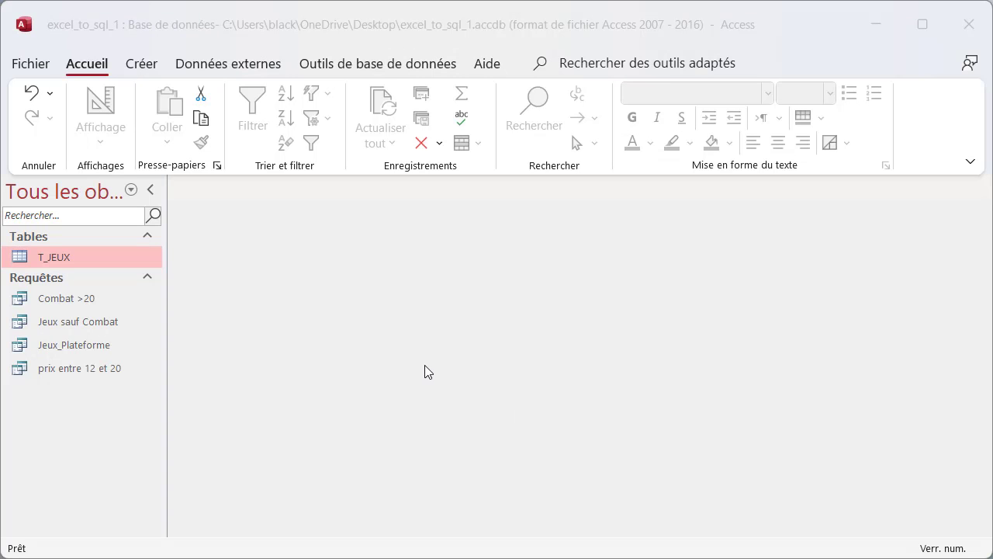
Step: Create and run a new Access SQL query: SELECT DISTINCT Categorie FROM T_JEUX
{"action": "left_click", "coordinate": [142, 64]}
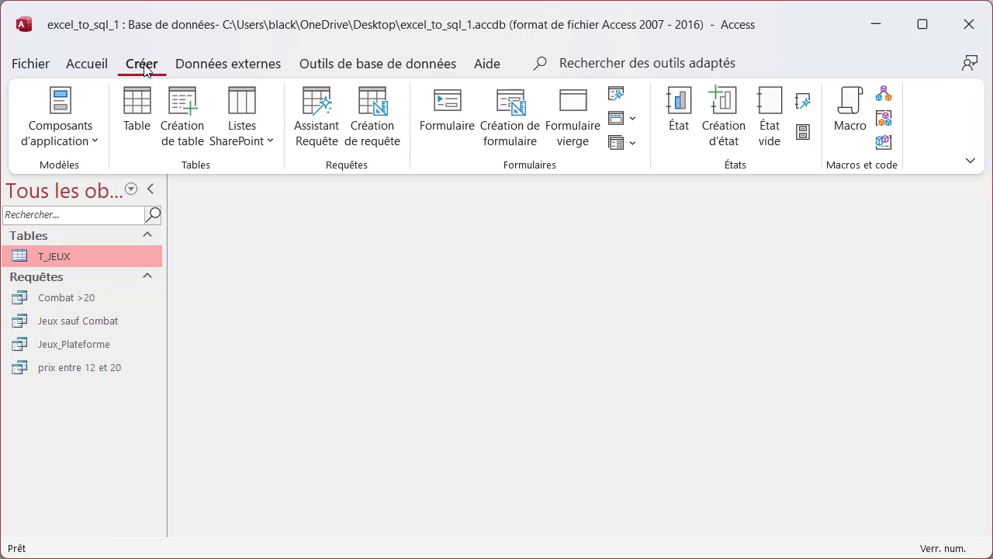
{"action": "left_click", "coordinate": [378, 115]}
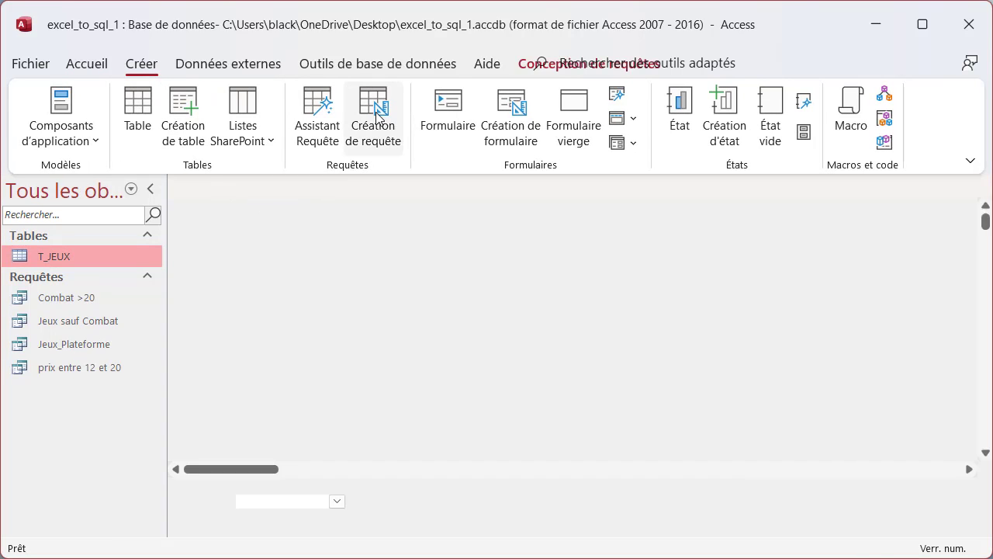
{"action": "left_click", "coordinate": [62, 104]}
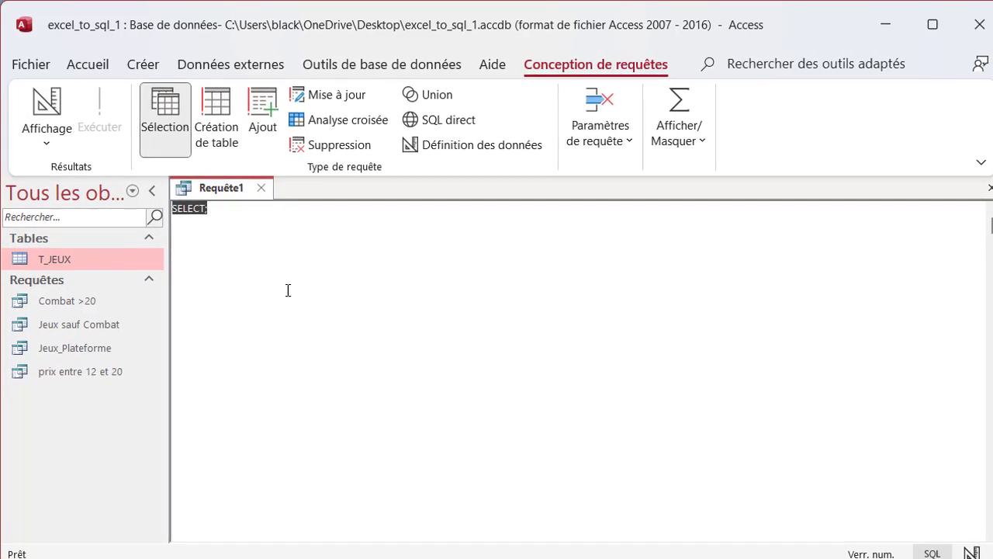
{"action": "type", "text": "SELECT"}
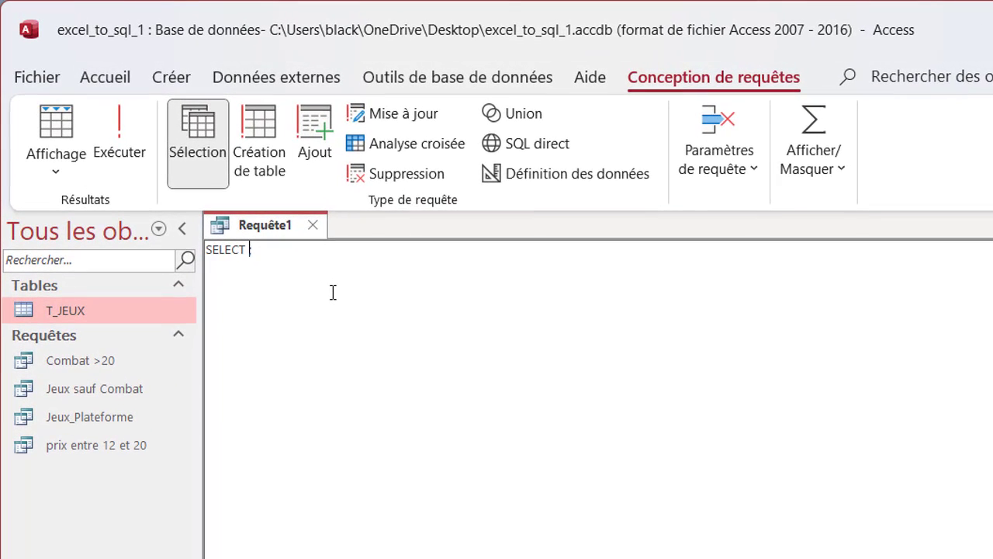
{"action": "type", "text": " DISTINCT C"}
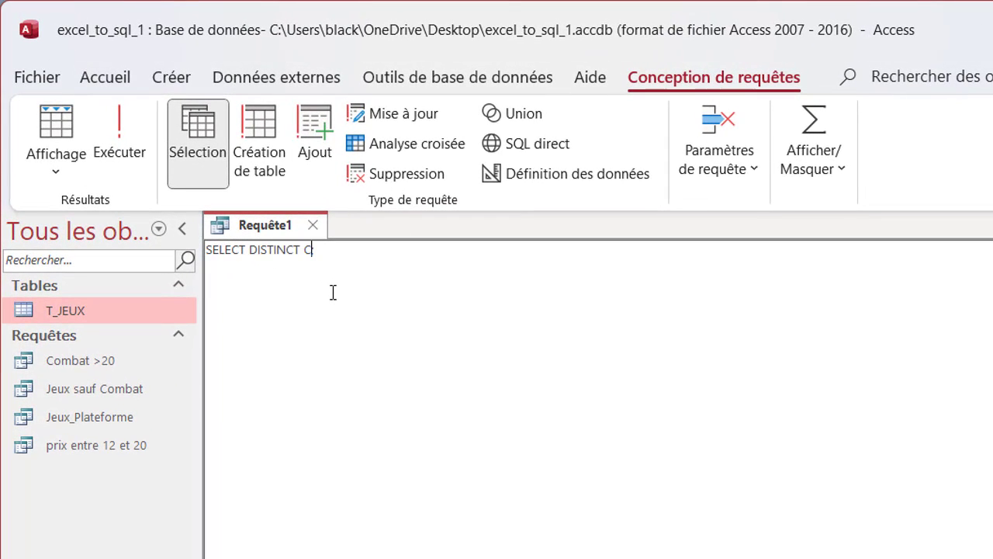
{"action": "type", "text": "ategorie;"}
{"action": "key", "text": "Return"}
{"action": "type", "text": "FROM T_JEUX"}
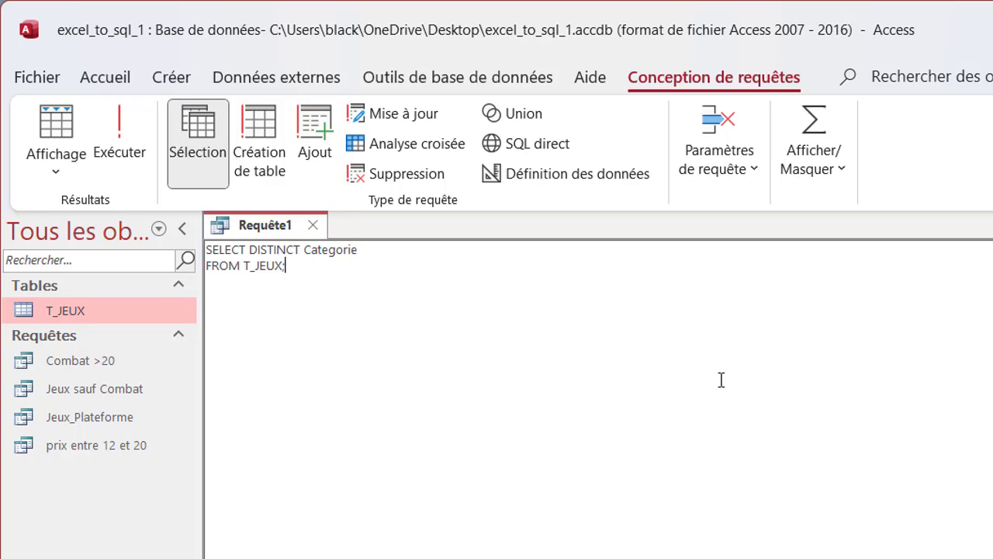
{"action": "left_click", "coordinate": [120, 155]}
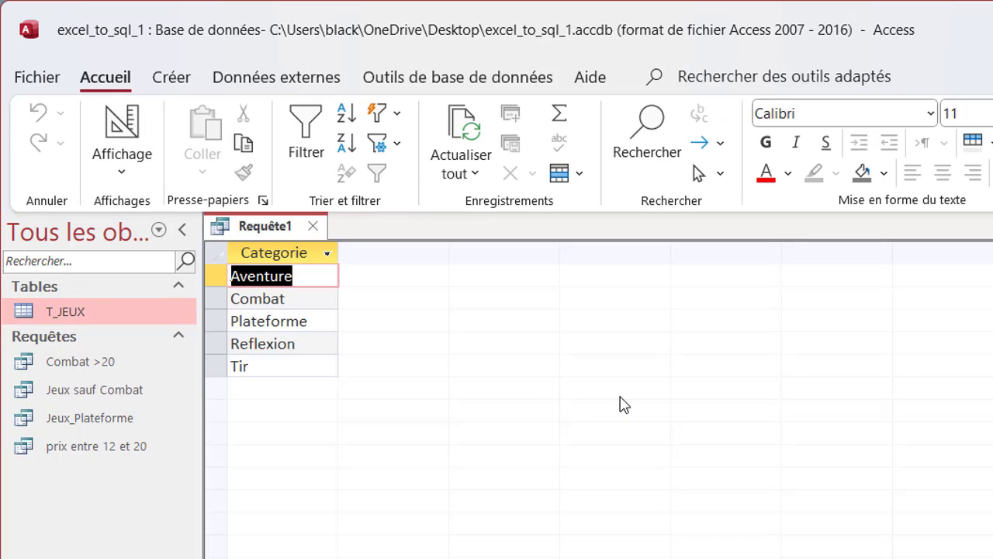